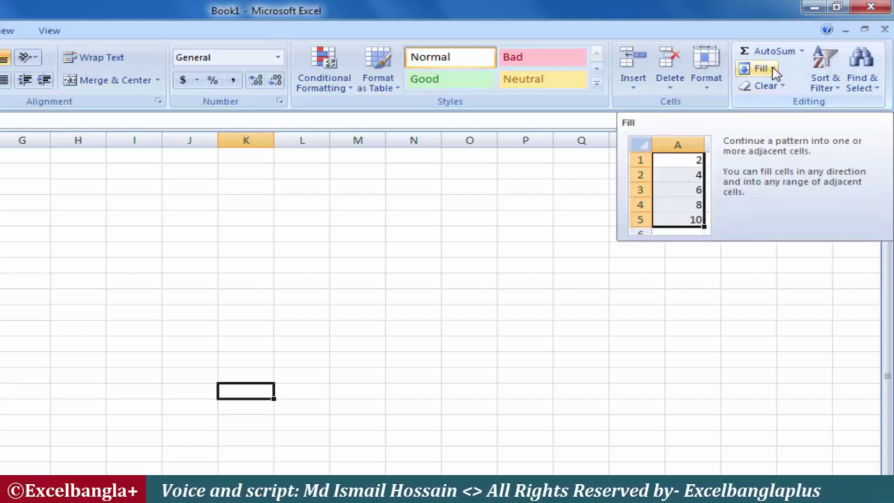
Enter the name Ismail in cell K12.
left_click(775, 72)
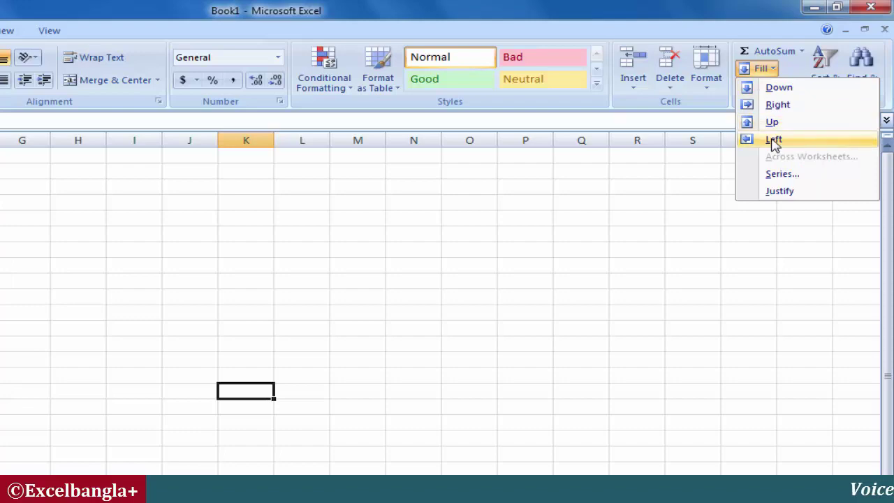
left_click(792, 138)
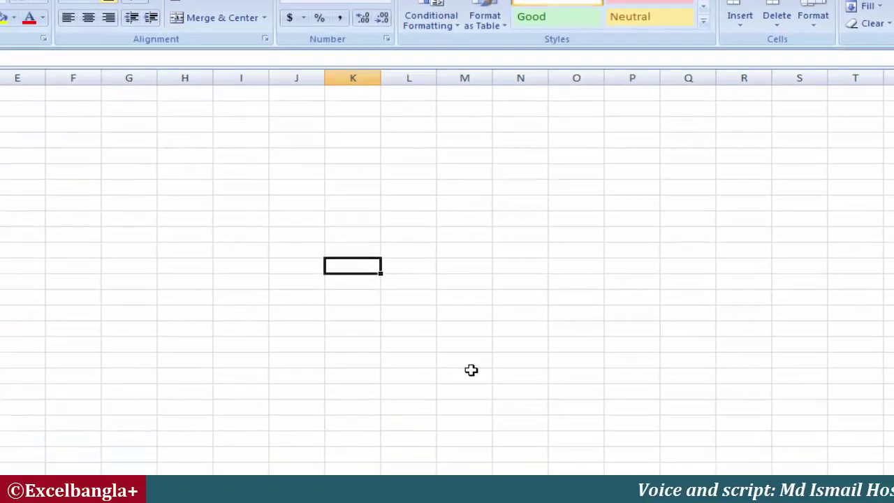
type("Ismail")
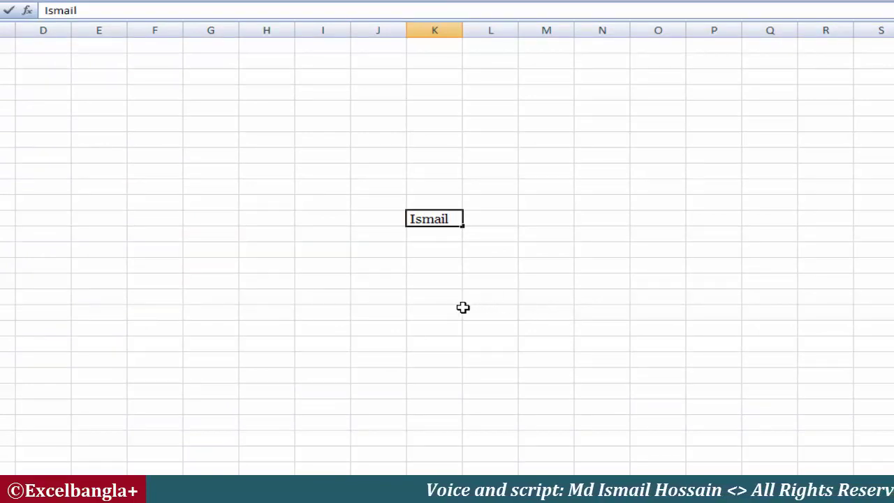
left_click(437, 296)
Show the possible fill ranges by selecting down, across, up and left from K12.
left_click(431, 219)
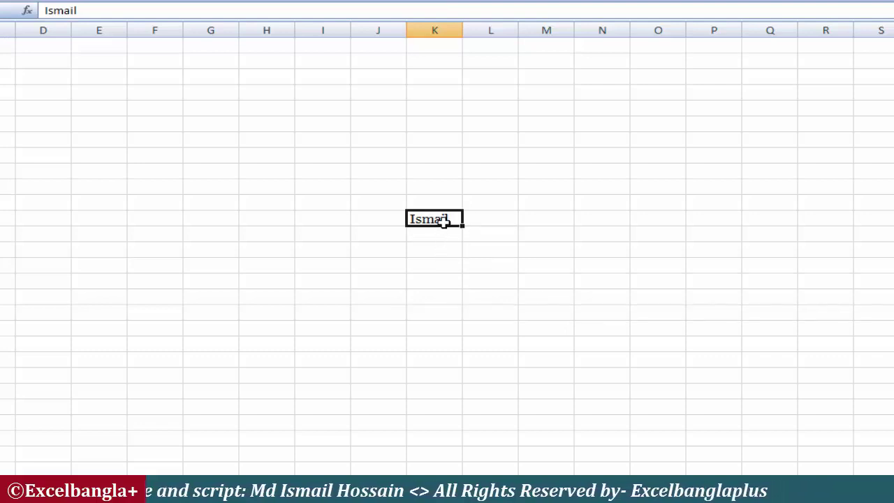
left_click(443, 236)
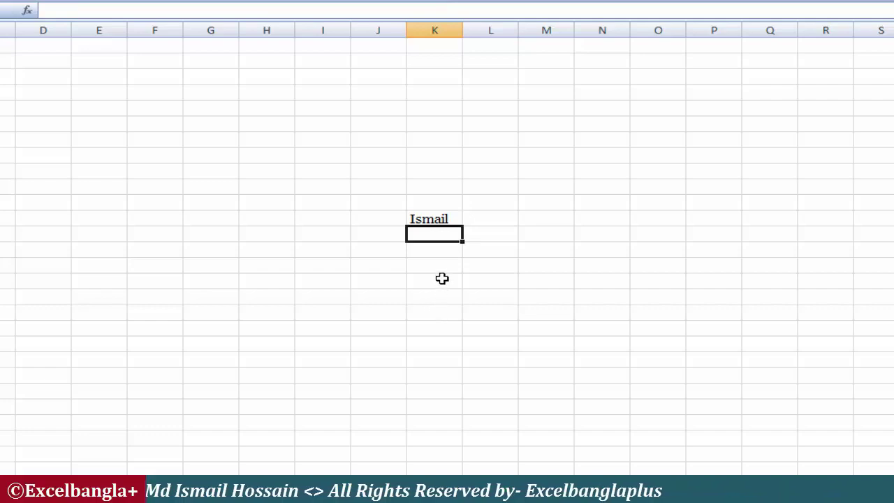
left_click_drag(432, 220, 433, 469)
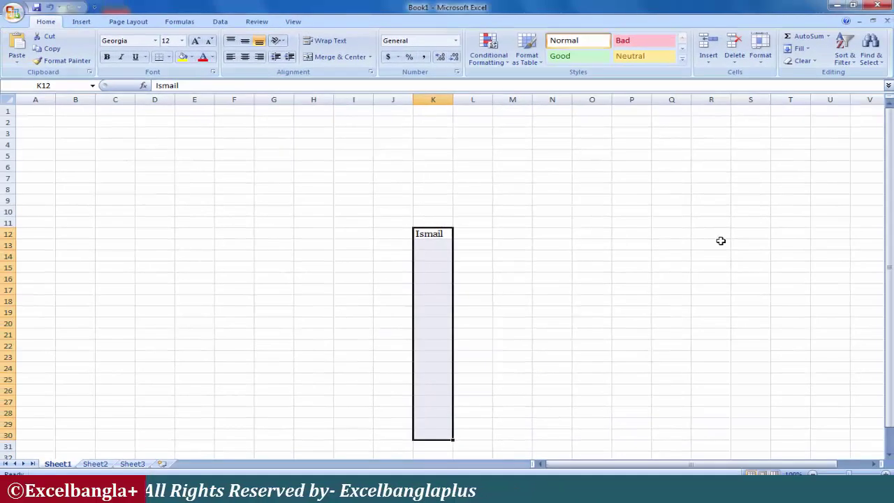
left_click_drag(432, 233, 749, 233)
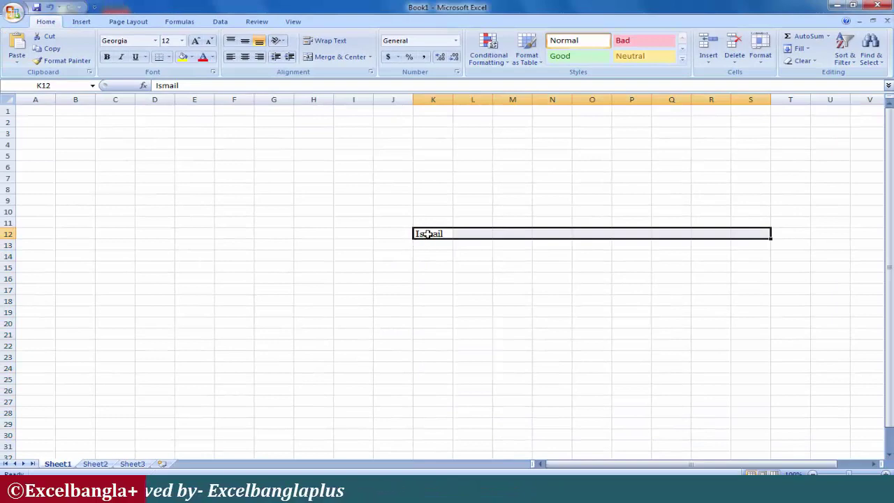
key("Down")
left_click_drag(438, 137, 439, 106)
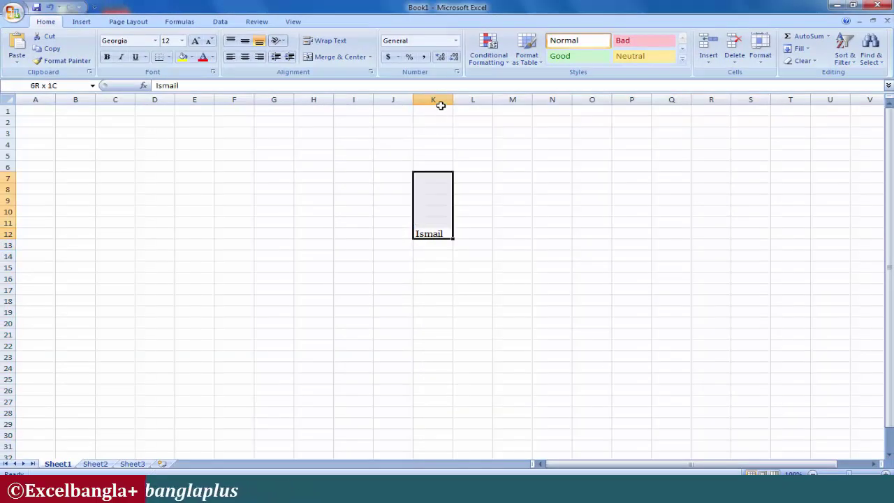
left_click(429, 233)
left_click_drag(253, 227, 256, 235)
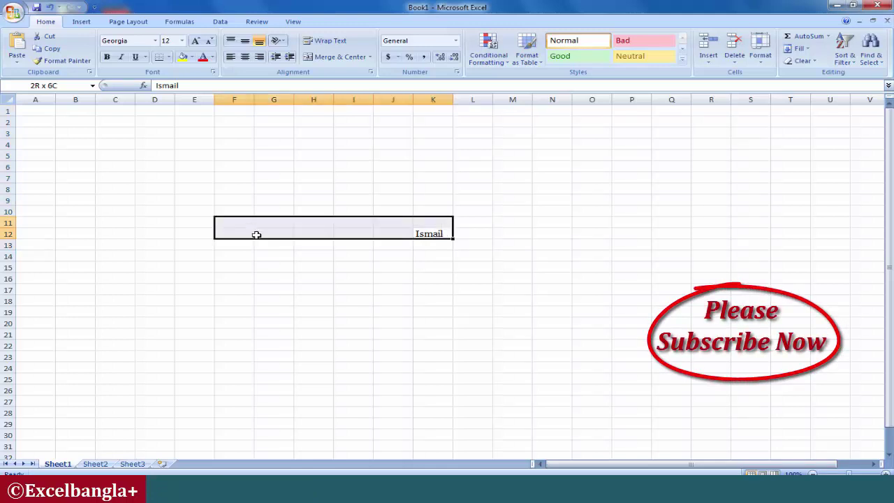
left_click(439, 237)
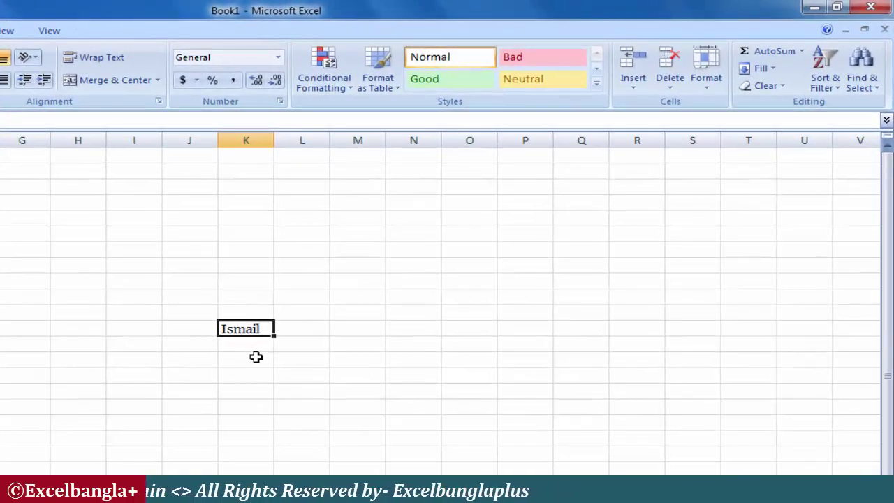
Copy Ismail from K12 into K13 with Fill Down.
left_click(291, 324)
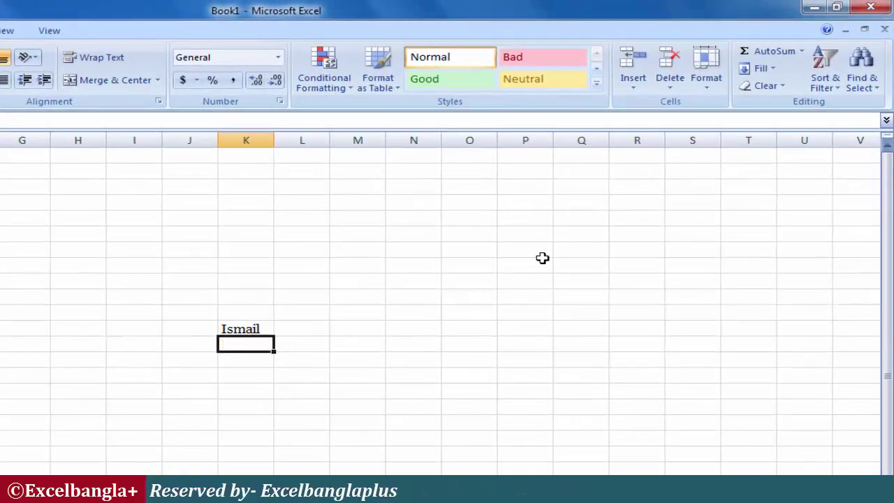
left_click(774, 68)
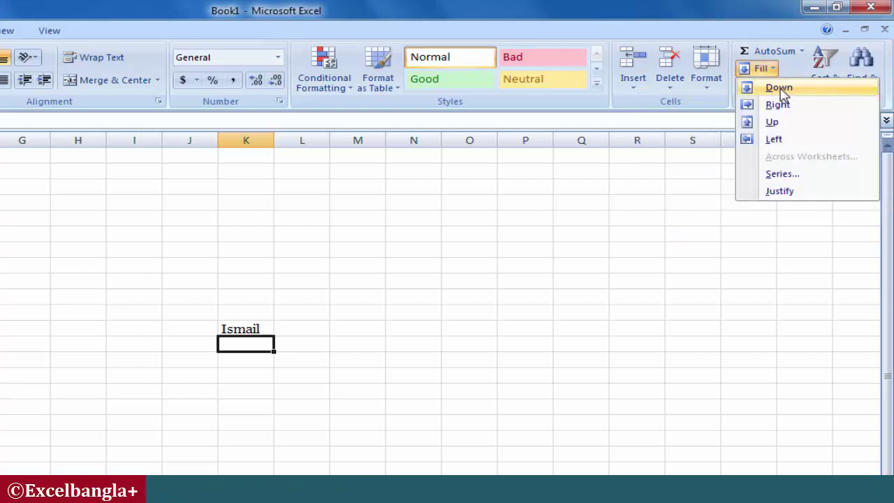
key("Return")
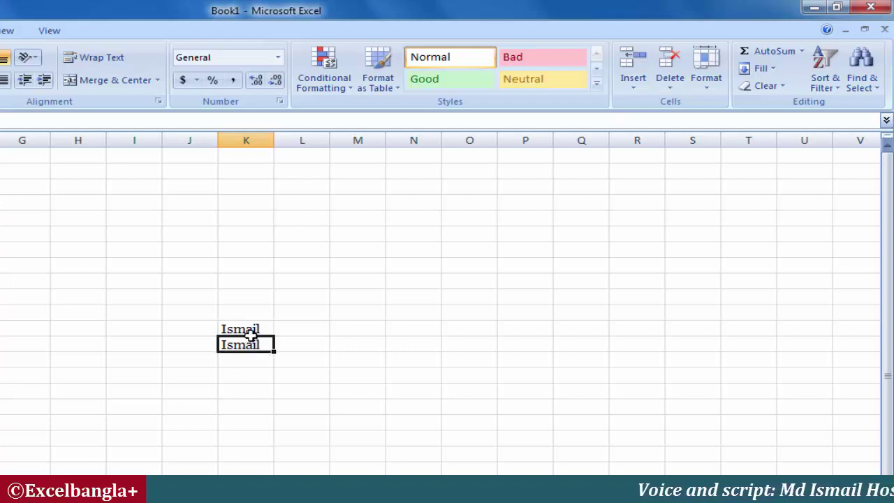
left_click(253, 332)
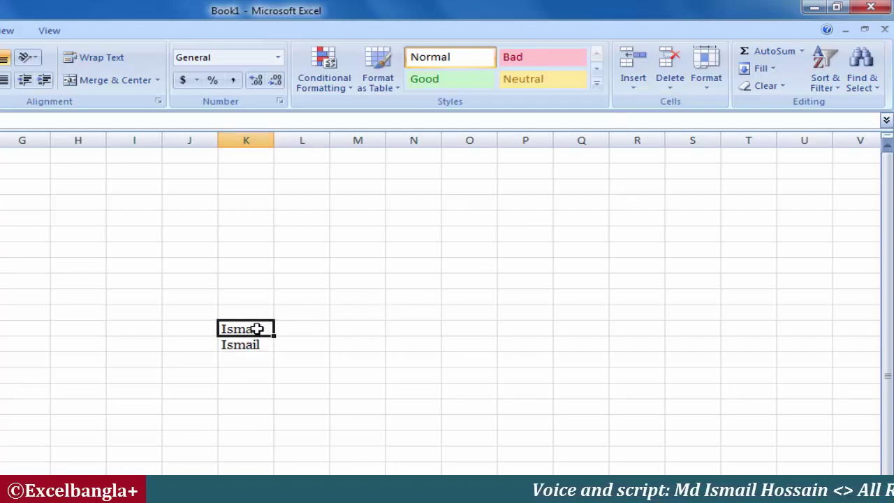
key("Right")
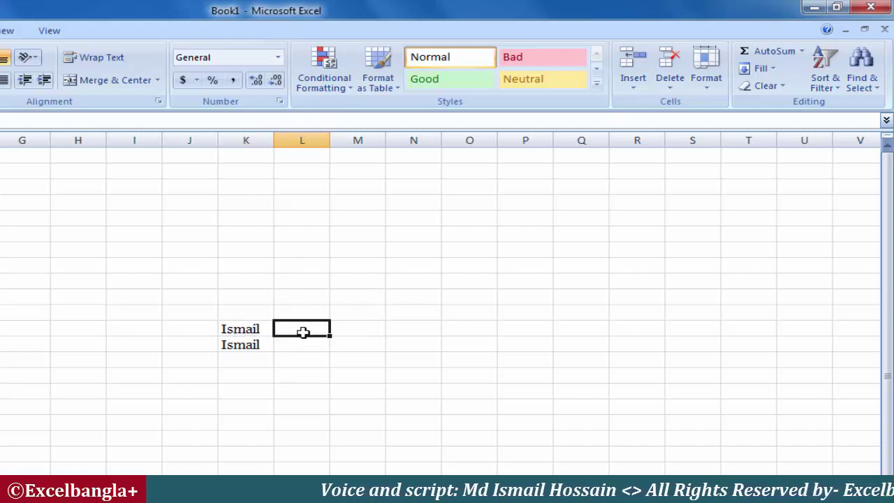
Copy Ismail from K12 into L12 with Fill Right.
left_click(760, 68)
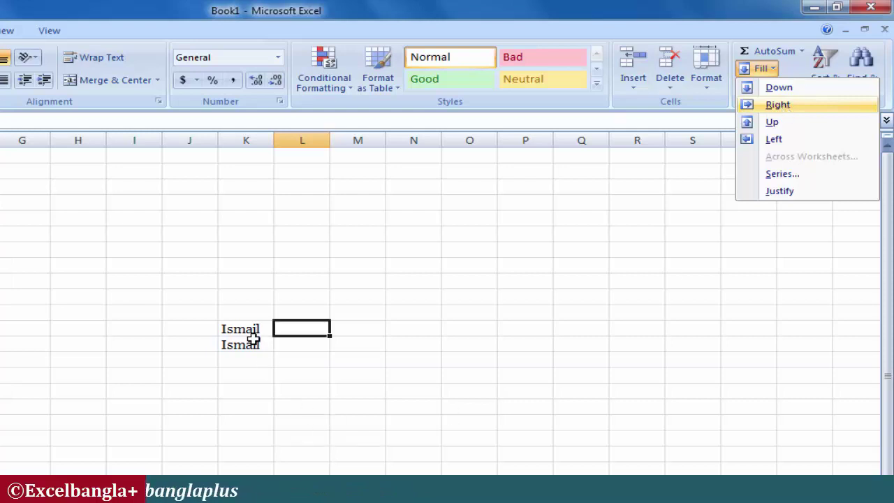
key("Return")
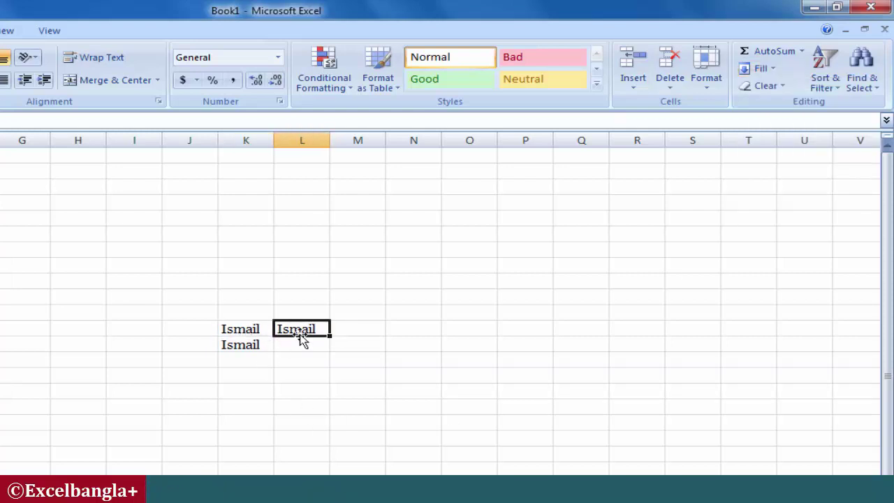
left_click(253, 330)
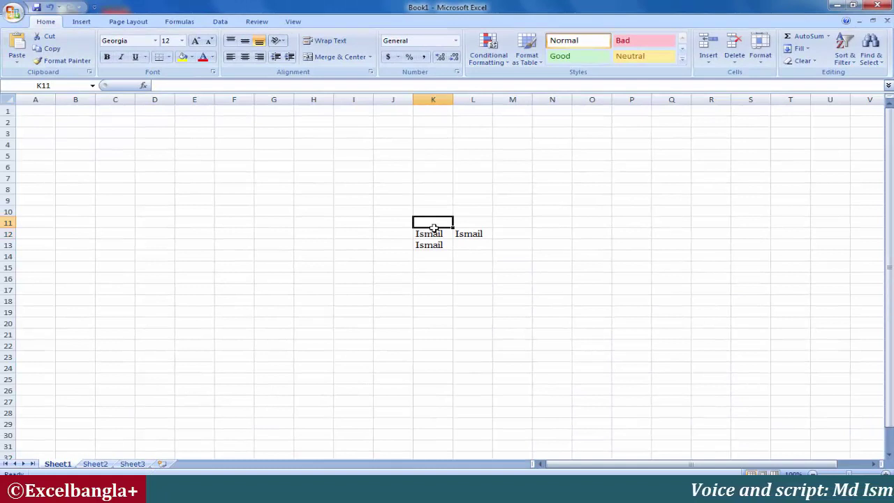
Copy Ismail from K12 up into K11 with Fill Up.
left_click(435, 234)
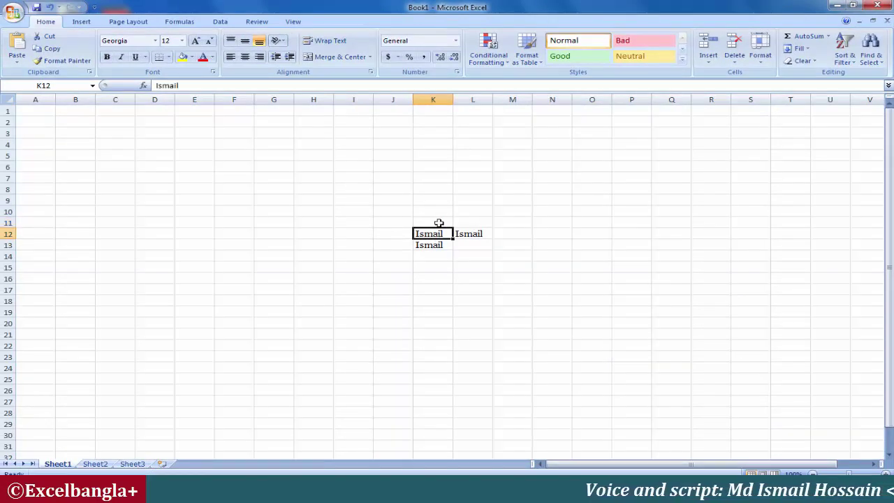
left_click(438, 224)
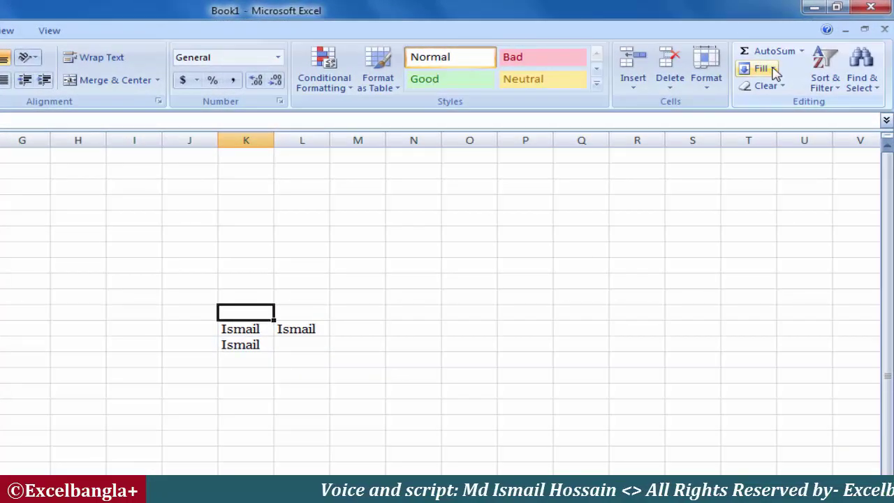
left_click(788, 54)
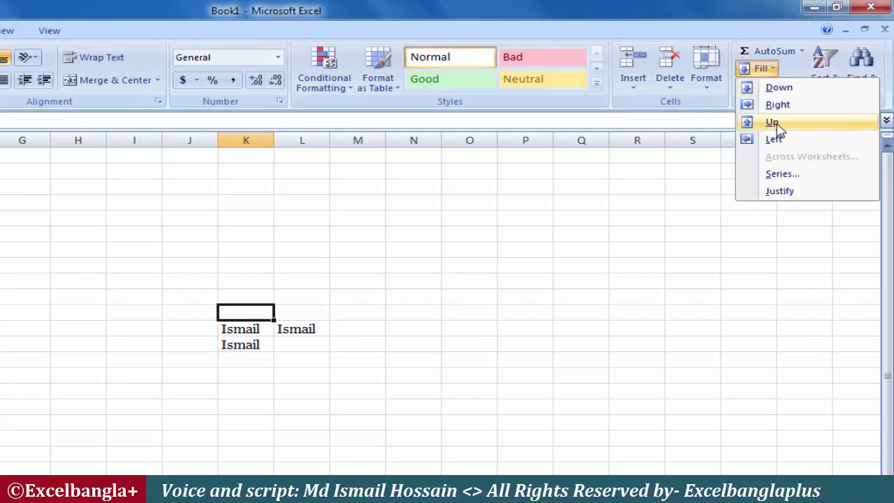
key("Return")
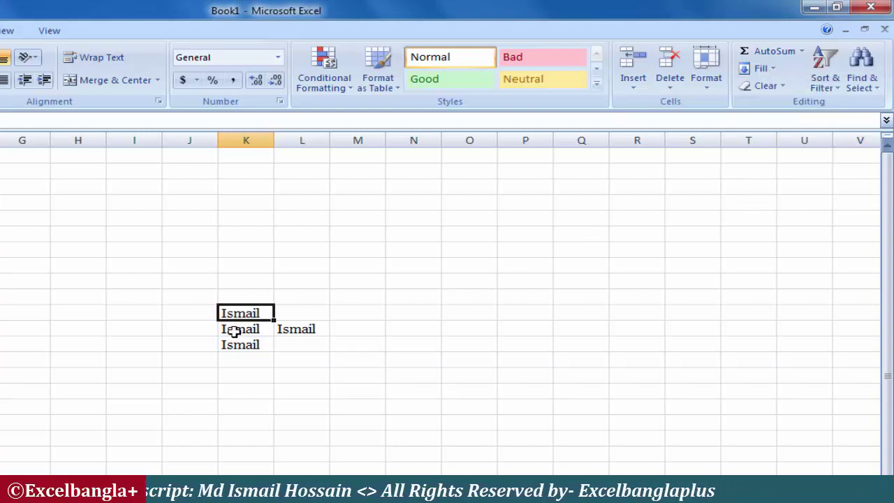
left_click(237, 326)
left_click(250, 314)
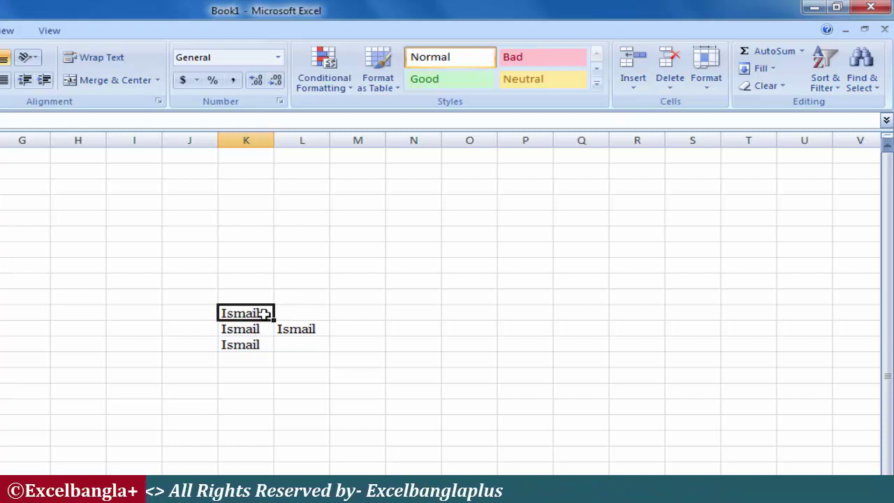
left_click(246, 333)
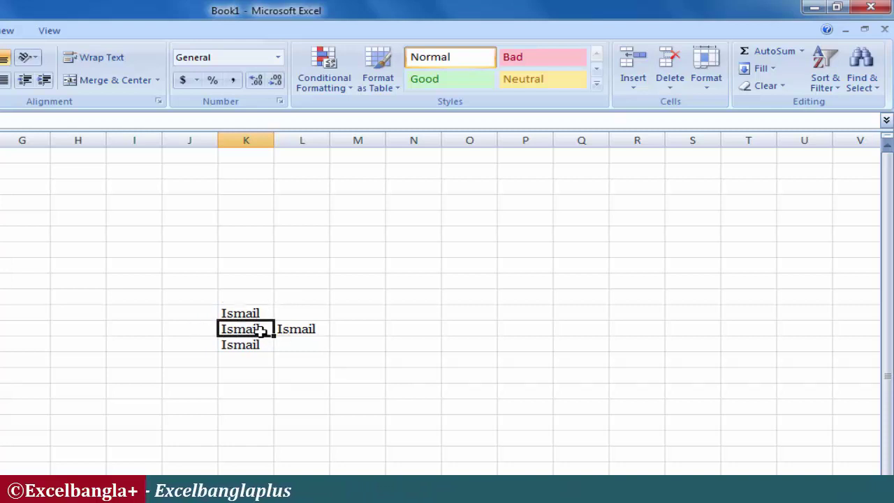
left_click(177, 330)
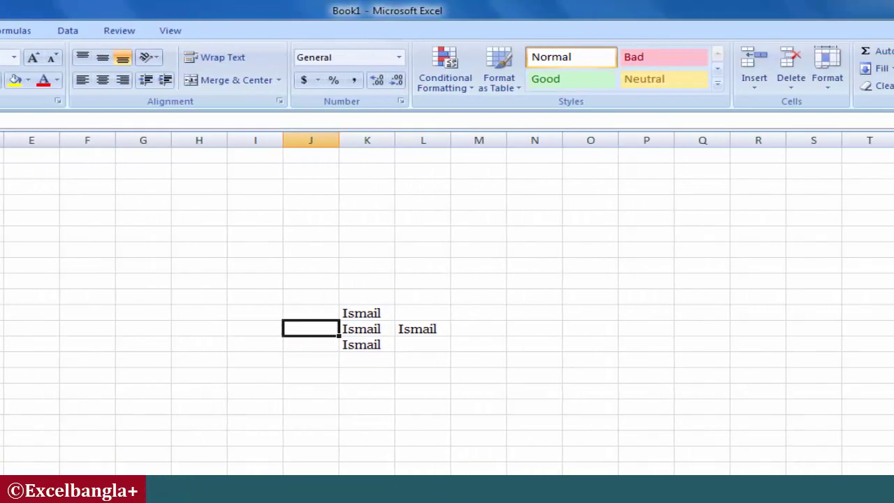
Copy Ismail from K12 left into J12 with Fill Left.
left_click(775, 69)
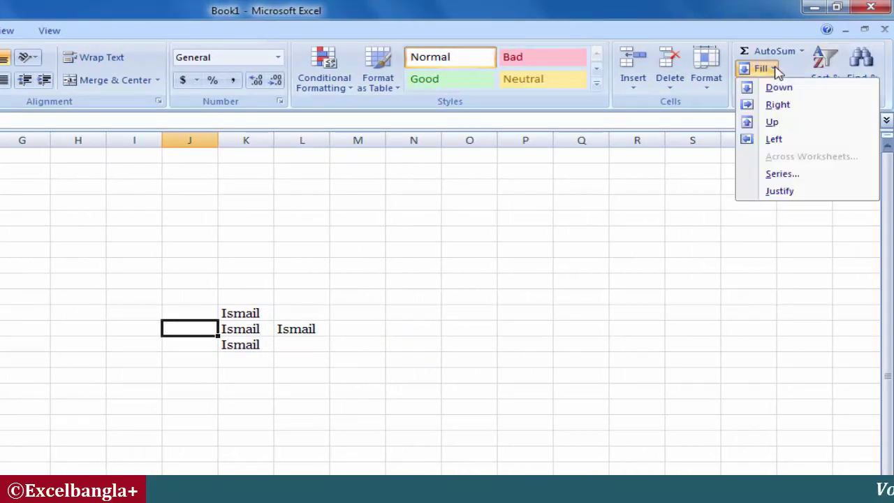
left_click(805, 143)
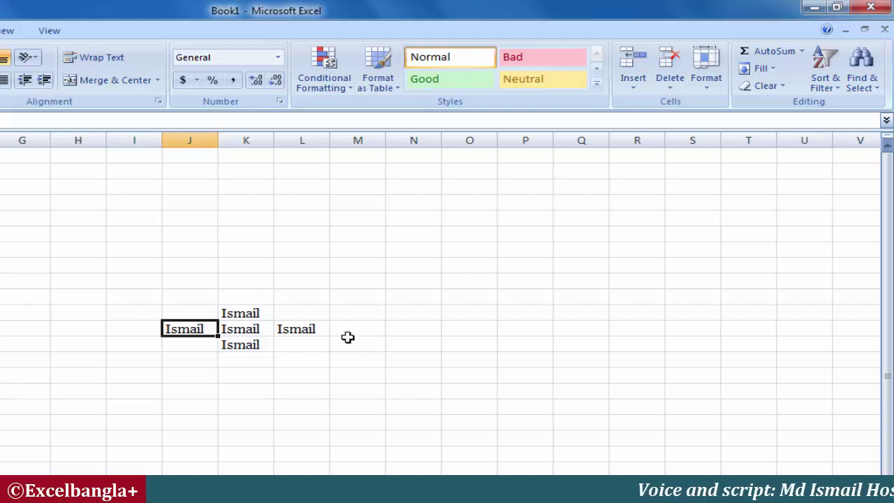
left_click(245, 327)
left_click(189, 328)
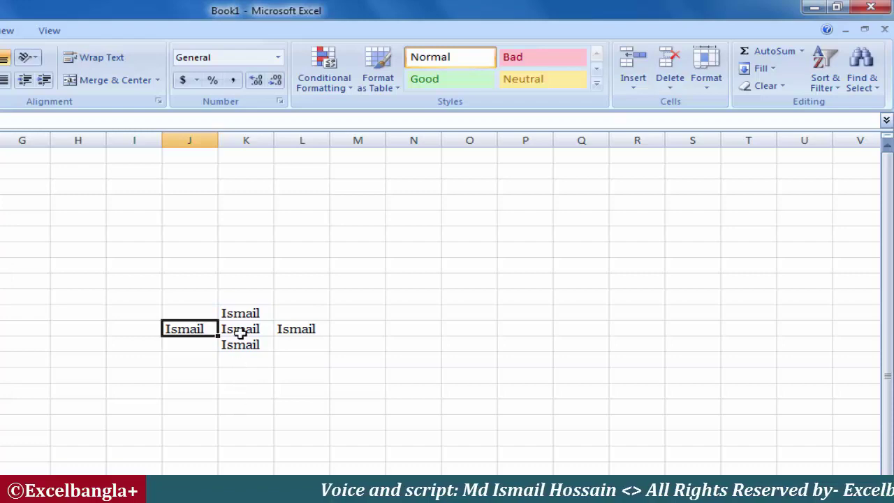
left_click(245, 405)
scroll(346, 377, "down", 4)
scroll(337, 377, "up", 4)
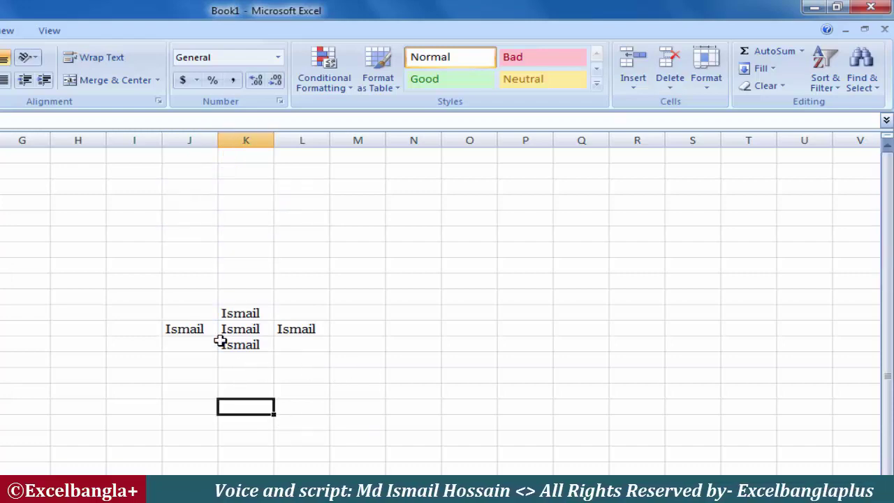
left_click(248, 331)
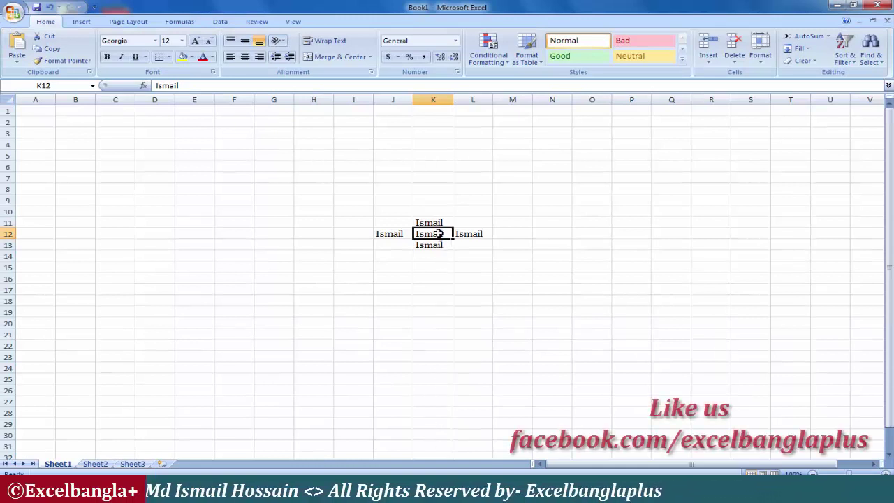
Fill Ismail down an oversized range of column K, then undo it.
left_click_drag(437, 233, 421, 448)
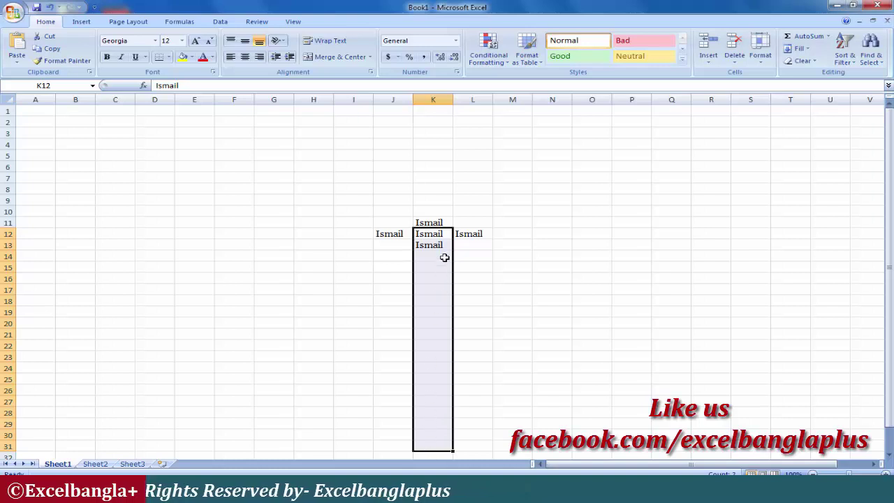
left_click_drag(441, 234, 441, 435)
scroll(455, 396, "up", 18)
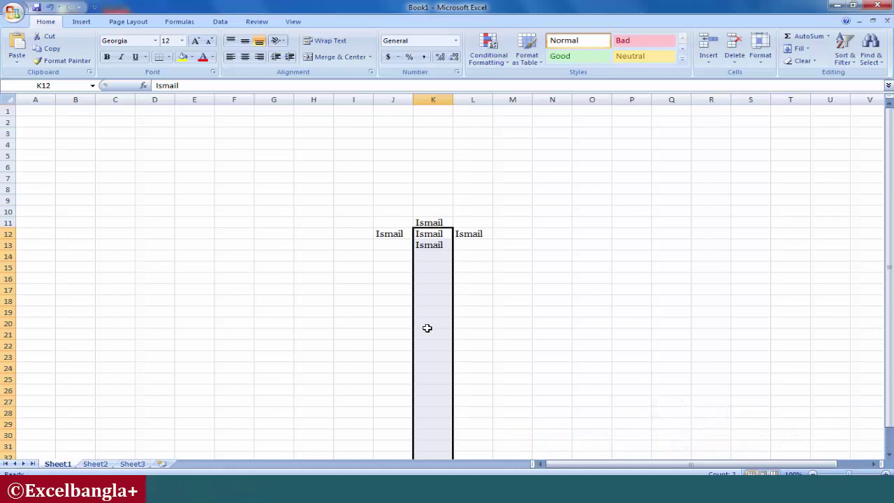
left_click(803, 49)
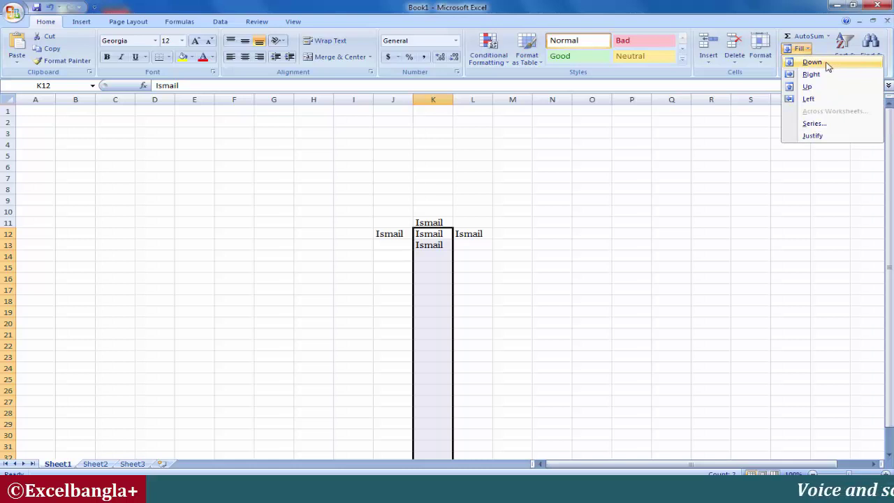
left_click(826, 65)
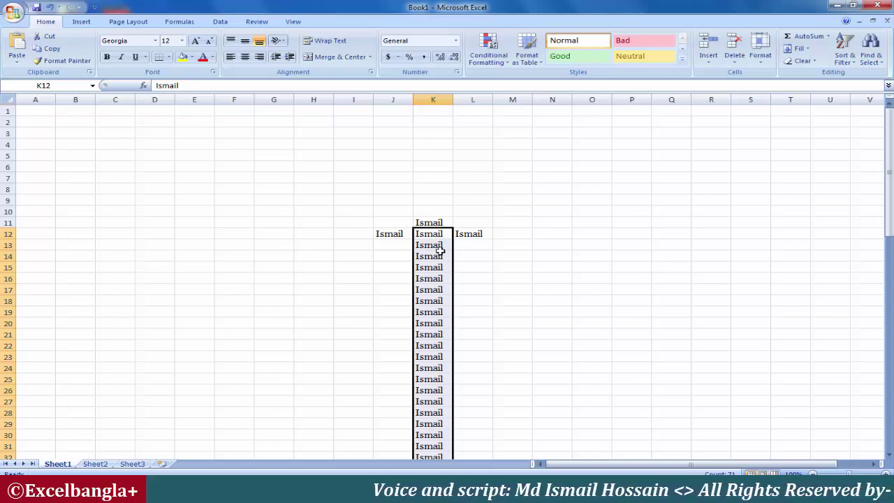
key("ctrl+z")
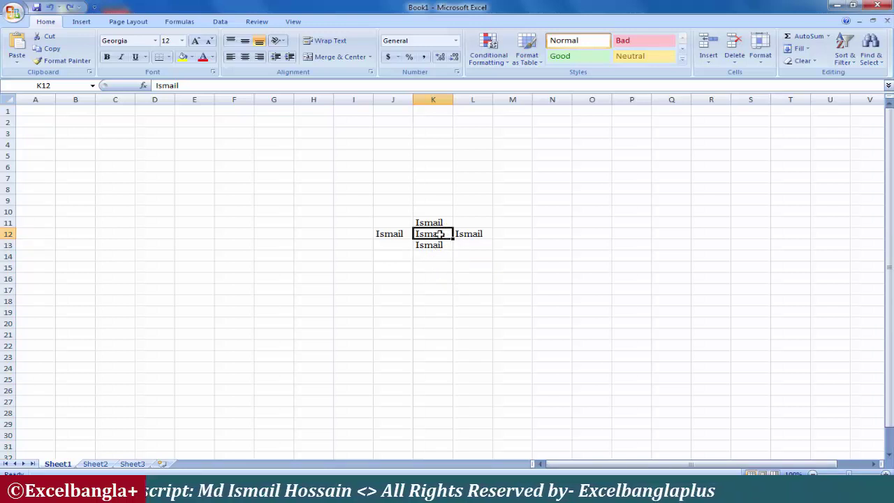
Fill Ismail down column K from K12 through K30 using Ctrl+D.
left_click_drag(440, 234, 416, 445)
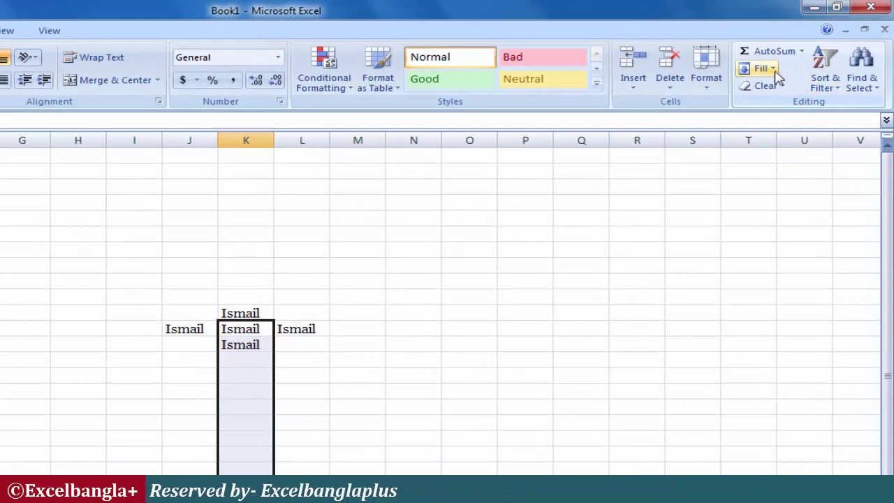
left_click(772, 69)
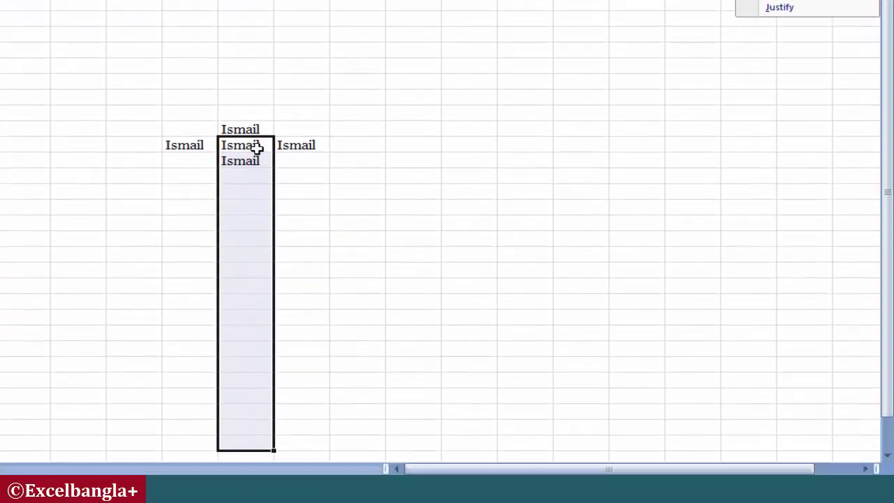
left_click_drag(247, 328, 245, 374)
left_click_drag(232, 297, 219, 404)
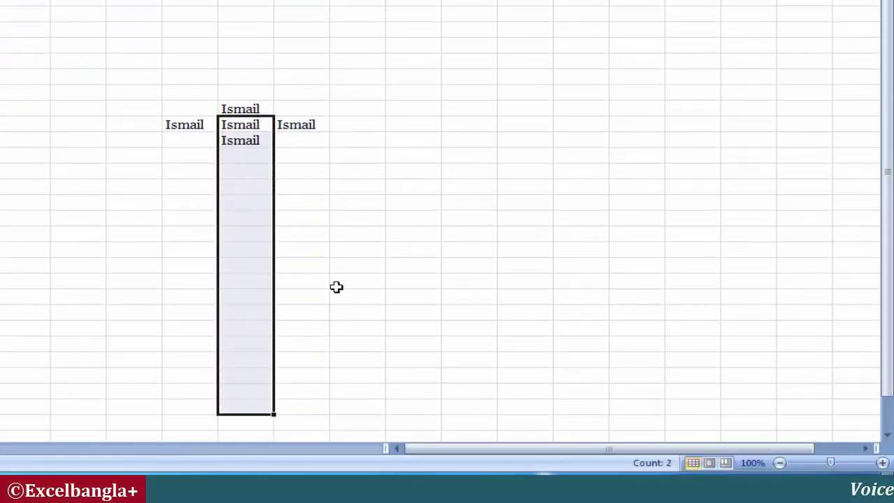
key("ctrl+d")
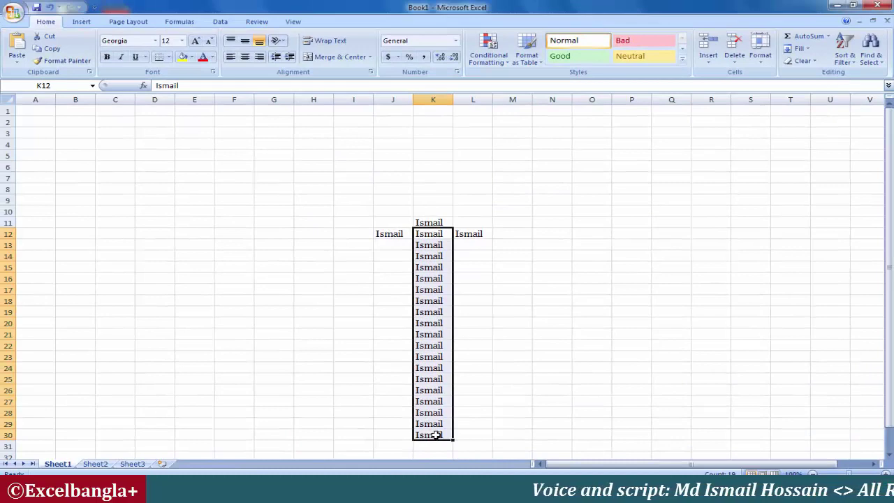
left_click(434, 234)
Fill Ismail right across row 12 from L12 through S12.
left_click_drag(469, 233, 726, 233)
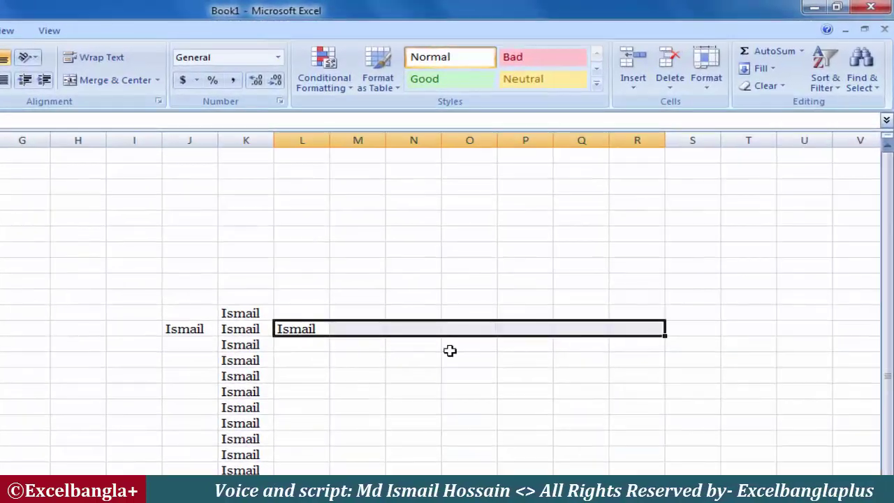
left_click(759, 68)
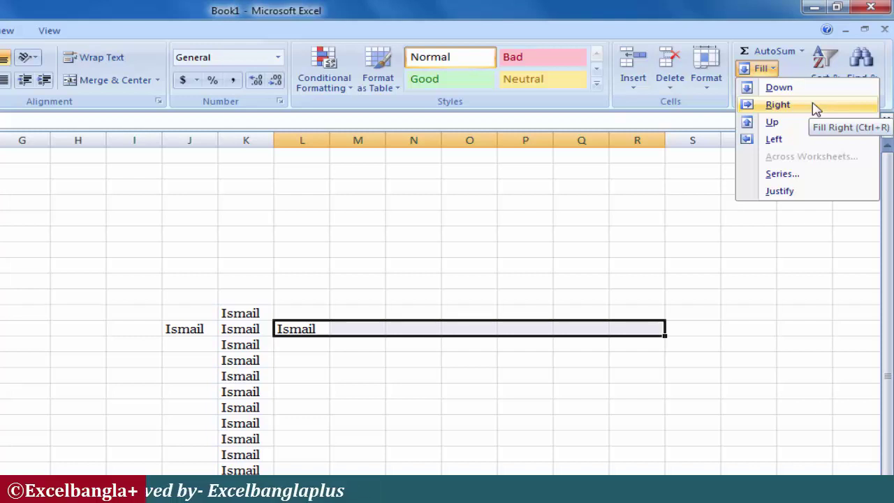
left_click(296, 330)
left_click_drag(284, 327, 657, 340)
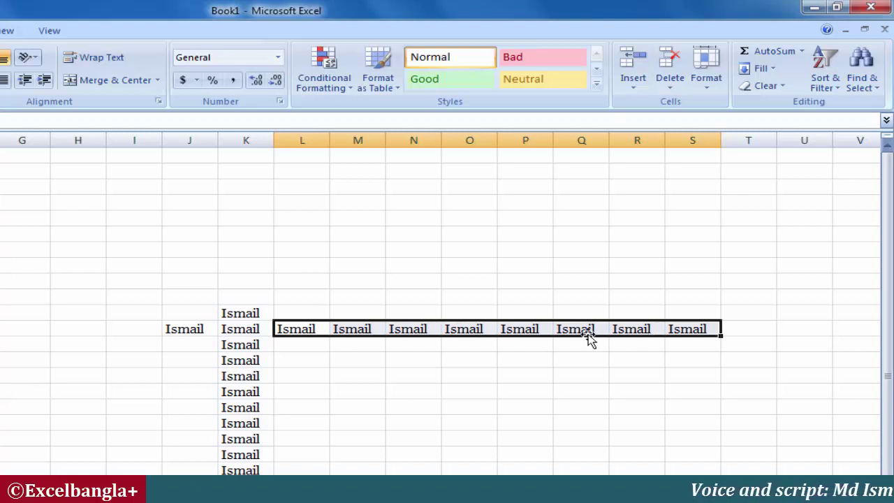
left_click(322, 331)
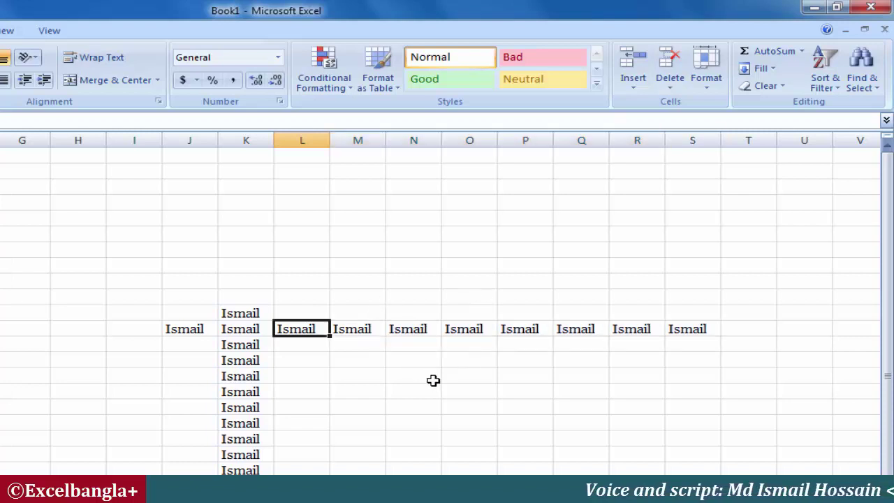
left_click_drag(470, 329, 482, 171)
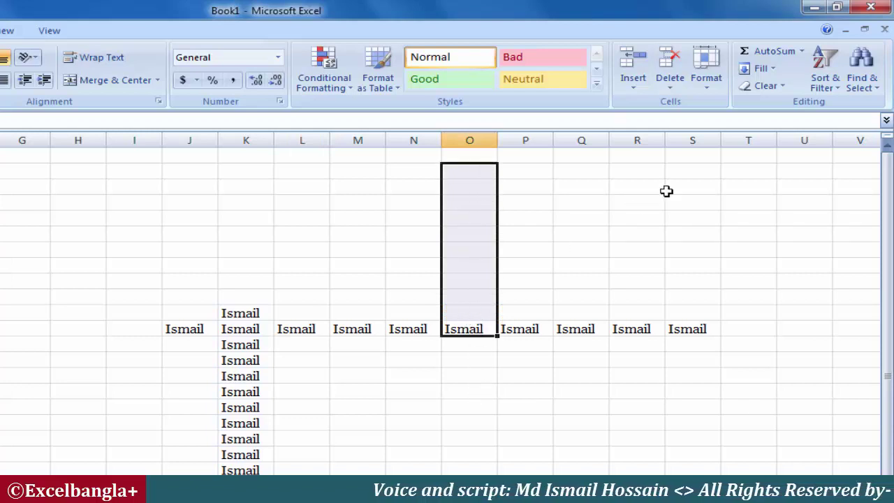
Fill Ismail up column O from O12 to O2.
left_click(761, 68)
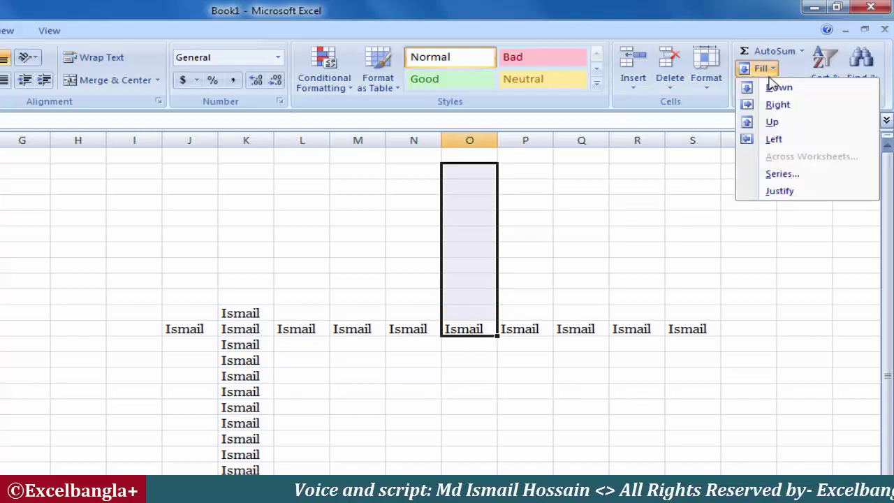
left_click(788, 128)
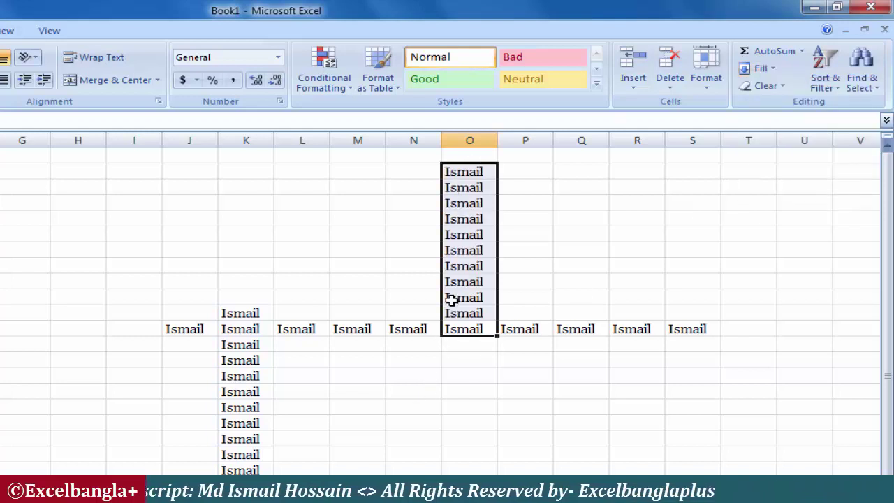
key("Right")
key("Right")
key("Right")
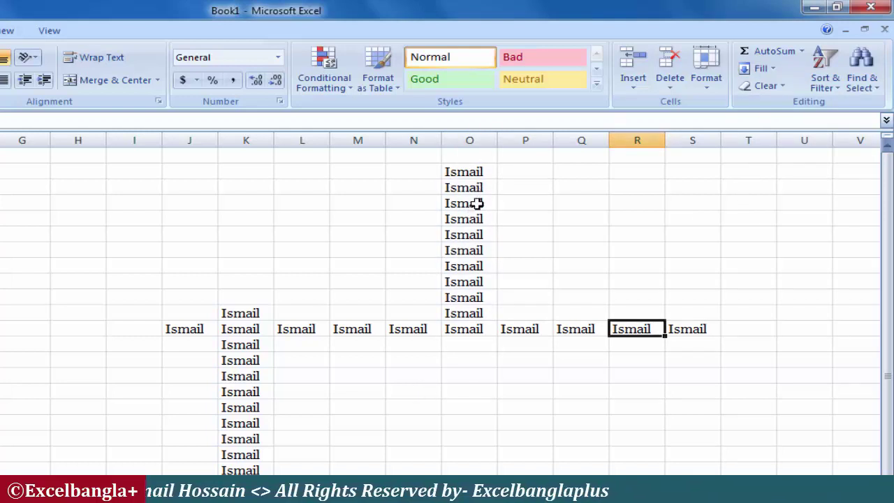
left_click_drag(474, 204, 160, 207)
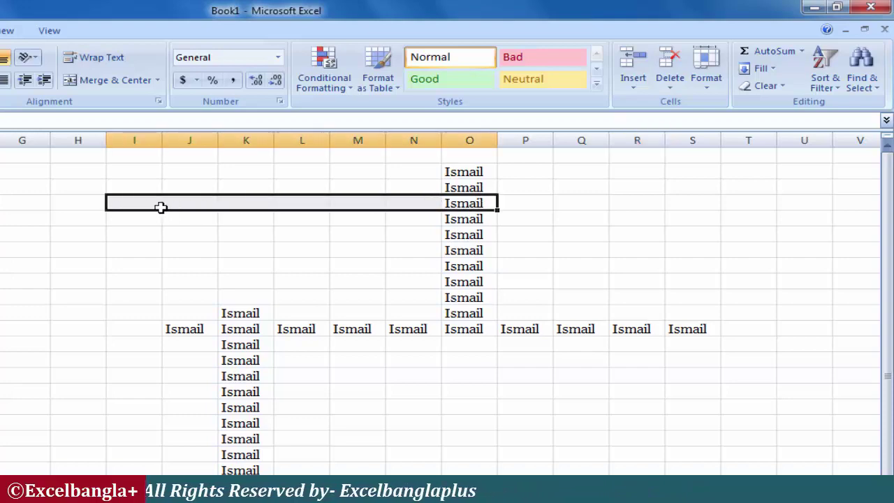
Fill Ismail left along row 4 from O4 across to F4.
left_click(480, 203)
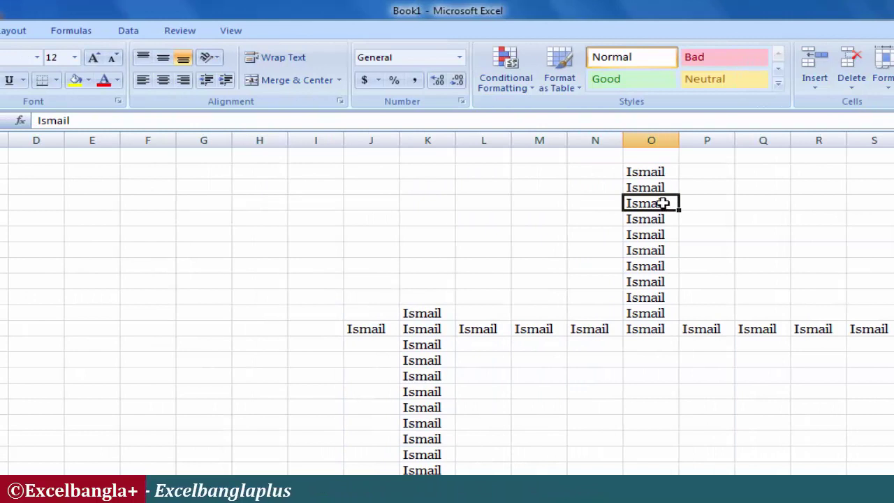
left_click_drag(662, 203, 308, 202)
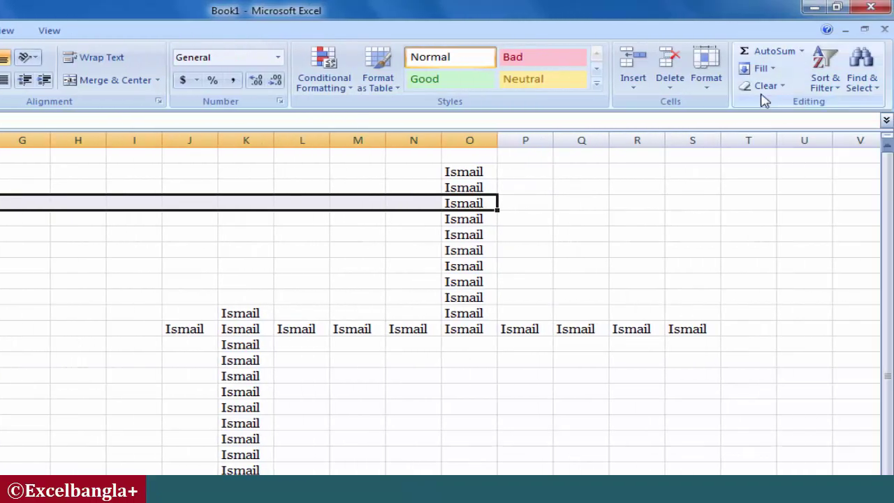
left_click(773, 69)
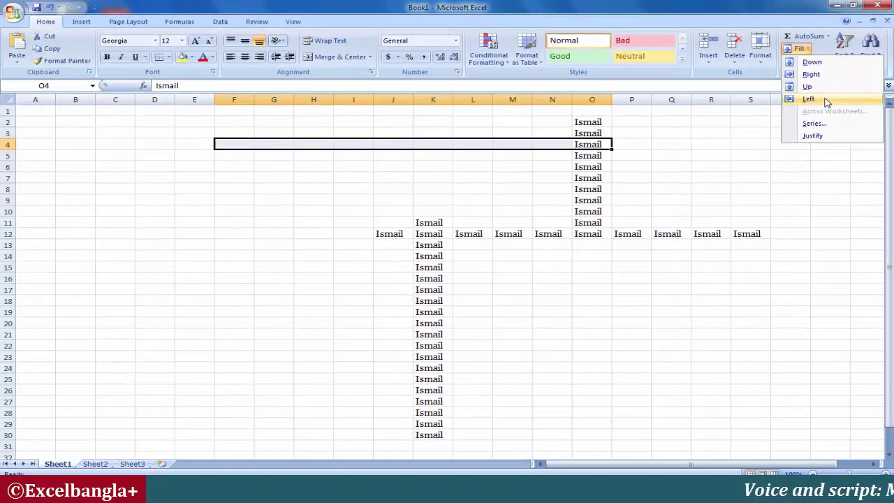
left_click(797, 139)
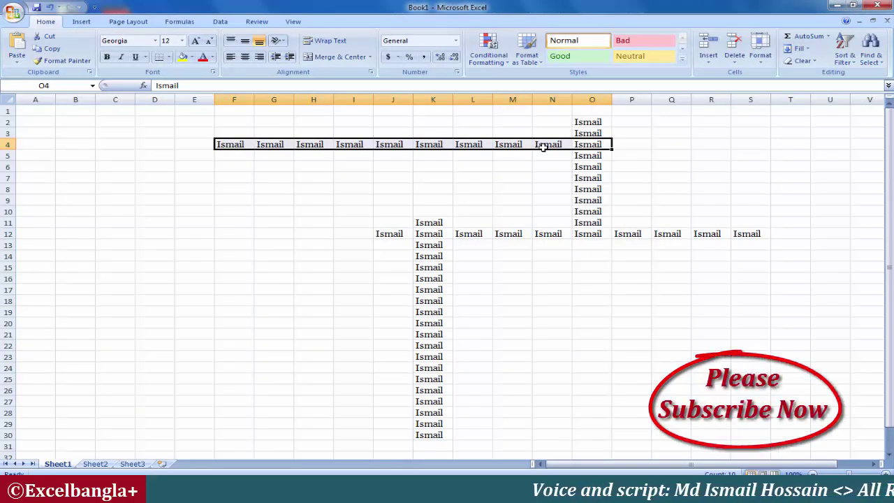
left_click(595, 145)
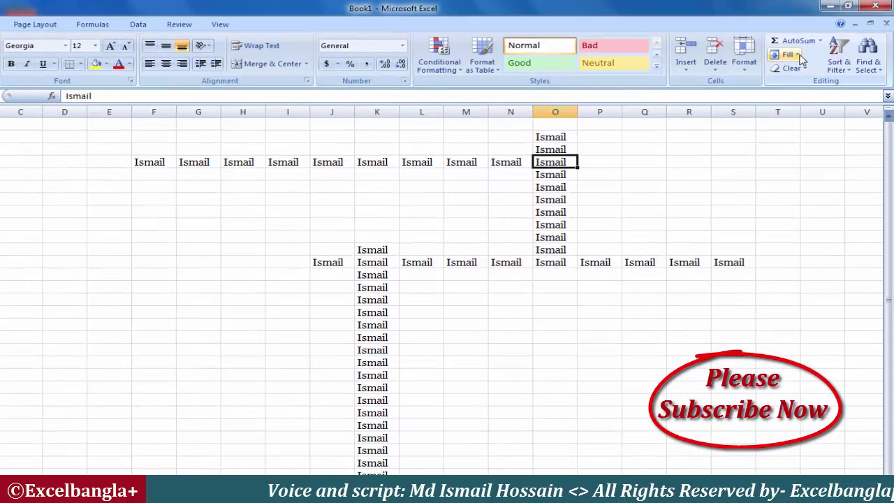
left_click(798, 48)
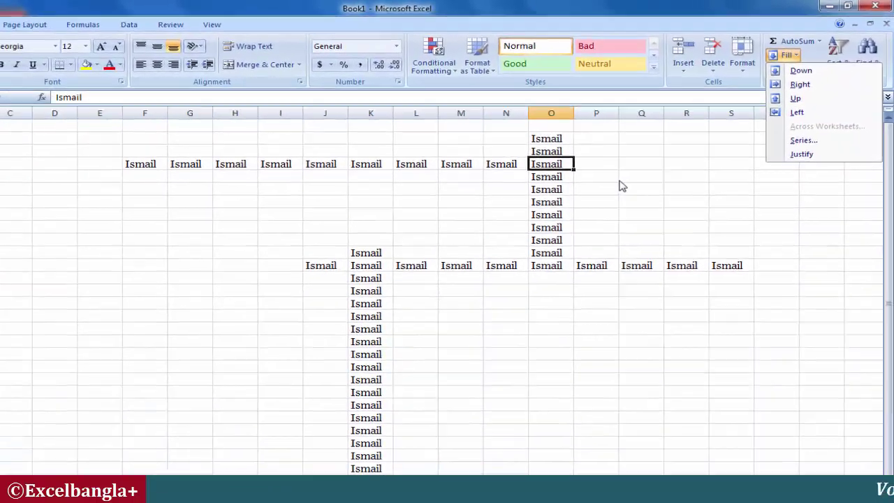
key("Escape")
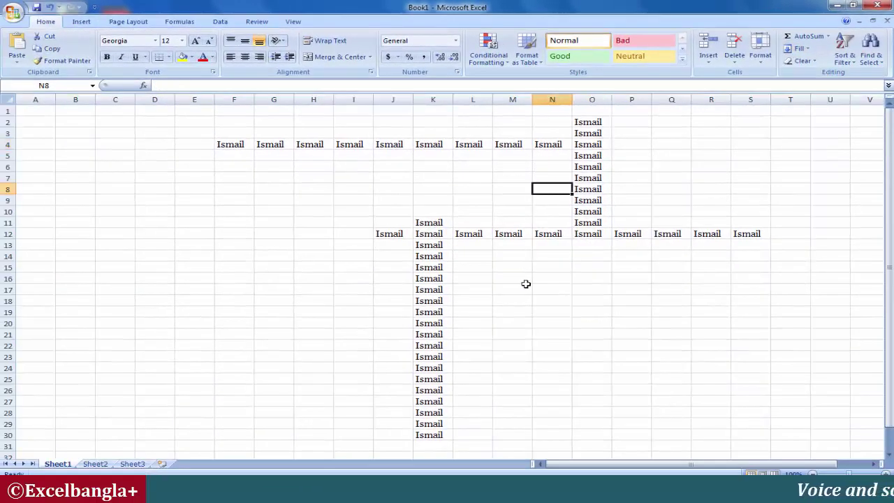
Enter Ismail in E10 and drag the fill handle to copy it through E29.
left_click_drag(585, 126, 585, 235)
left_click(548, 271)
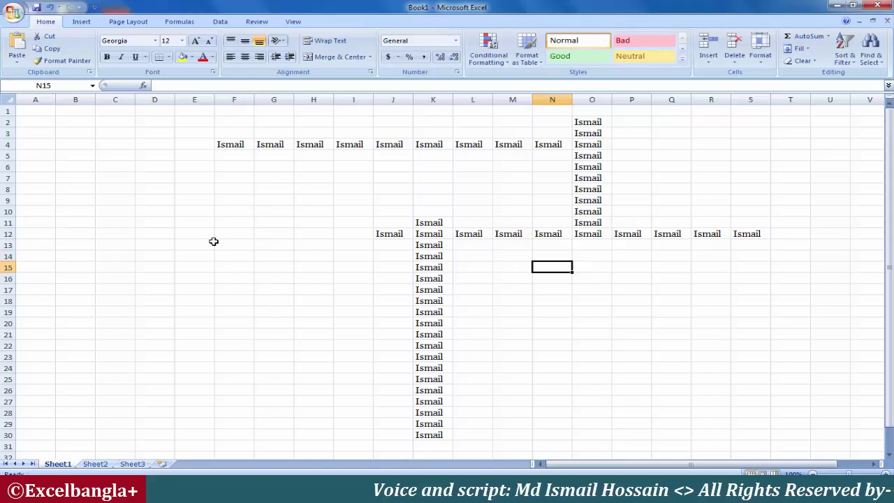
left_click(205, 213)
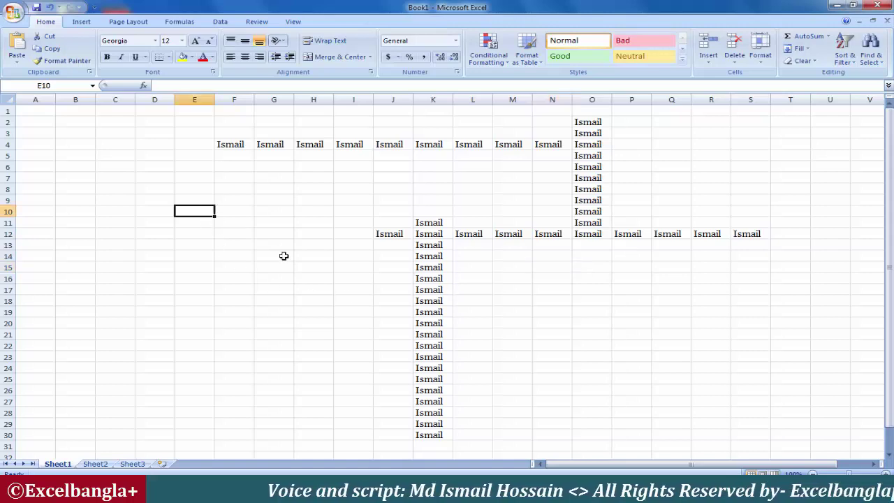
type("Ismail")
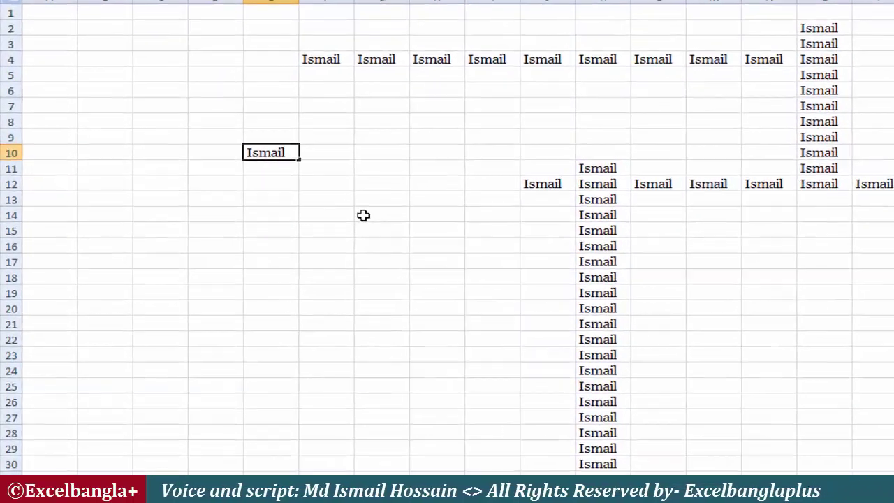
left_click(244, 253)
left_click(200, 211)
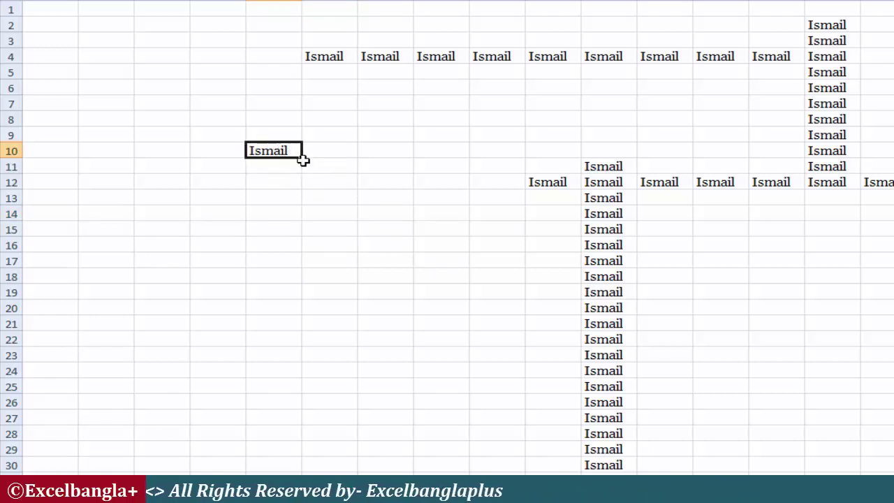
left_click_drag(302, 159, 299, 461)
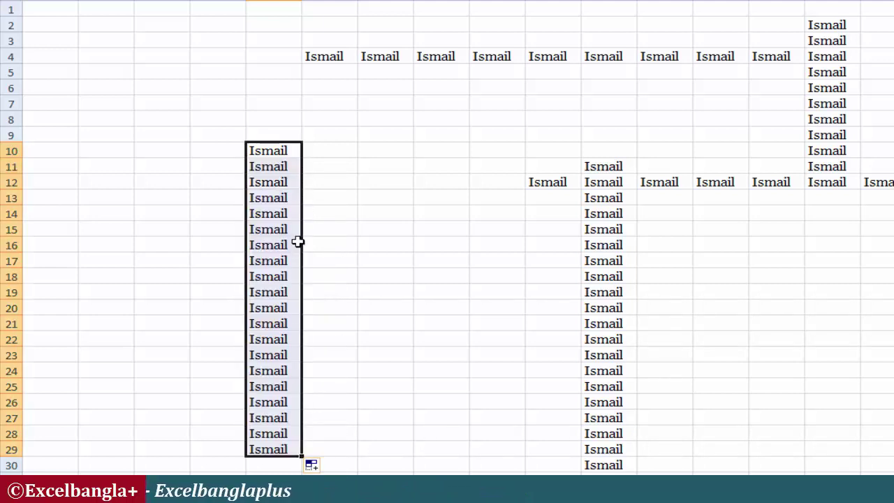
left_click(312, 160)
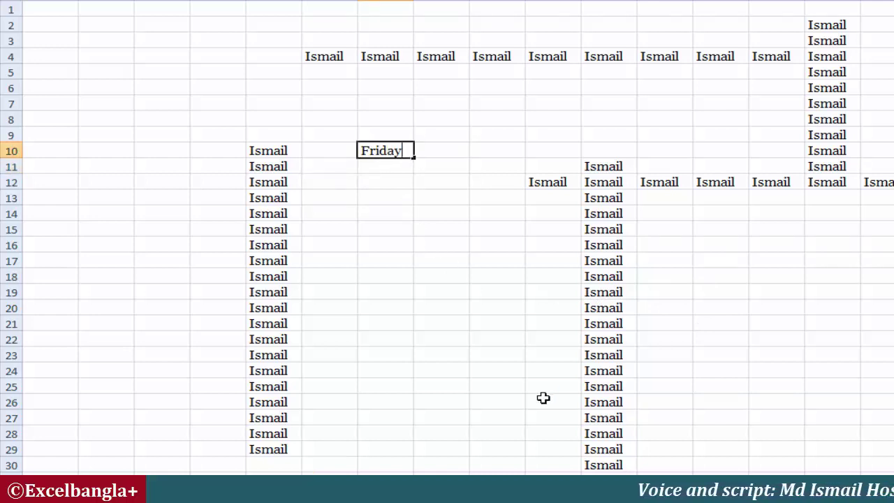
Commit Friday in G10 and reselect that single cell.
key("Return")
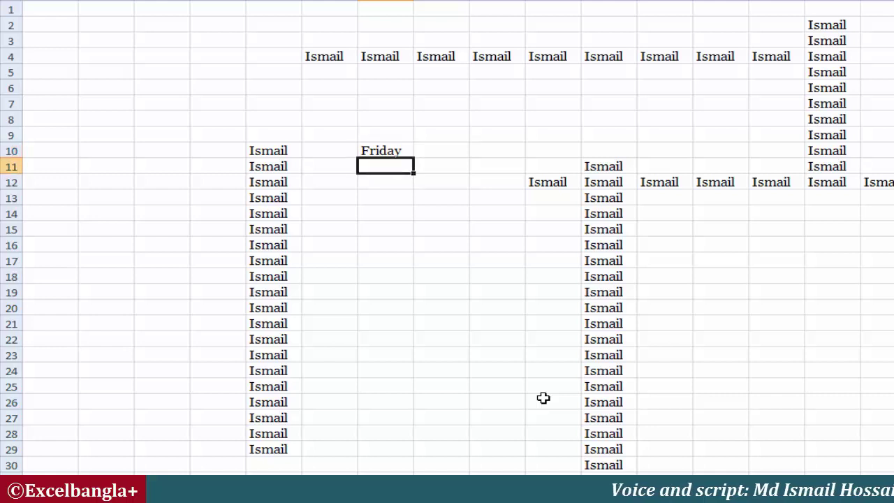
left_click(375, 147)
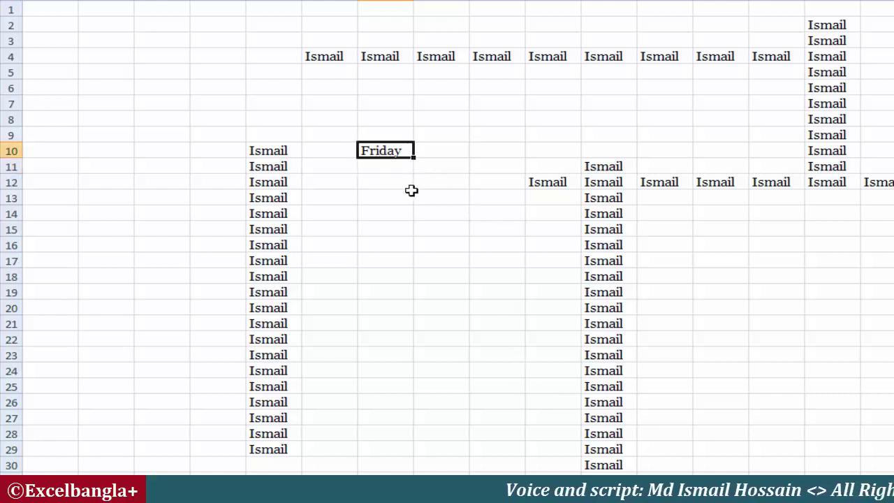
left_click(386, 461)
left_click_drag(393, 153, 377, 442)
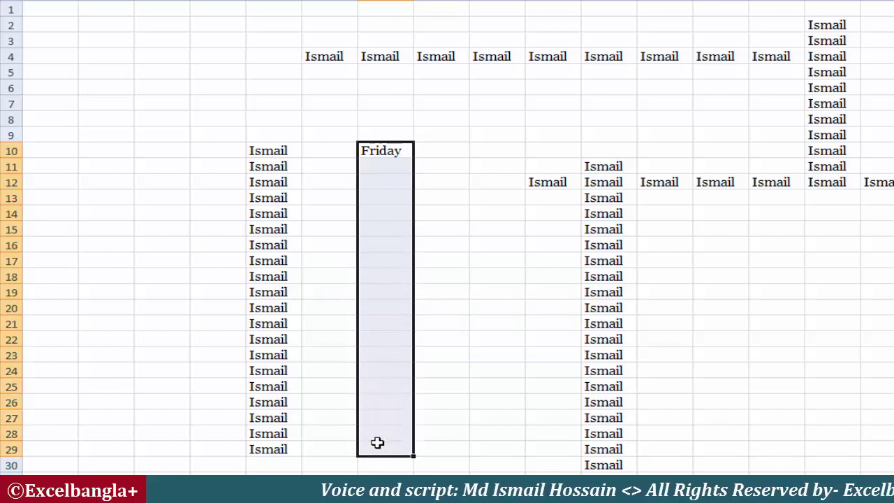
left_click(399, 154)
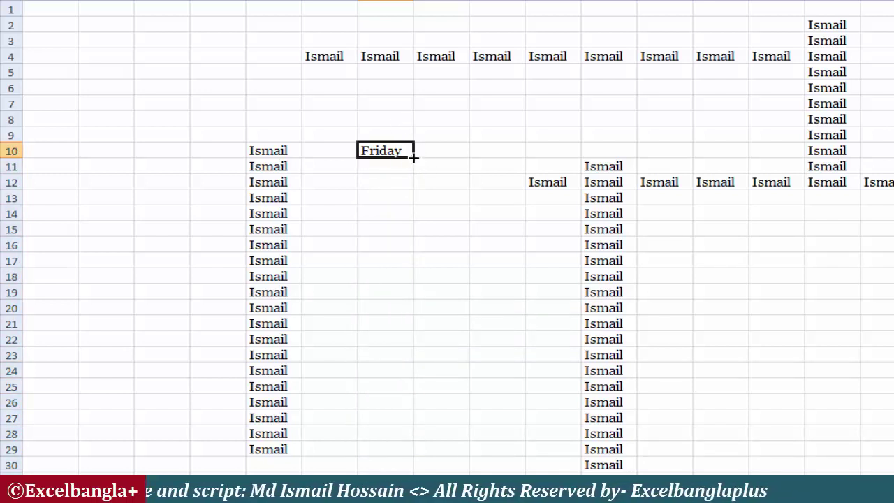
Fill a weekday series from Friday down to G29, then undo it.
left_click_drag(414, 158, 414, 463)
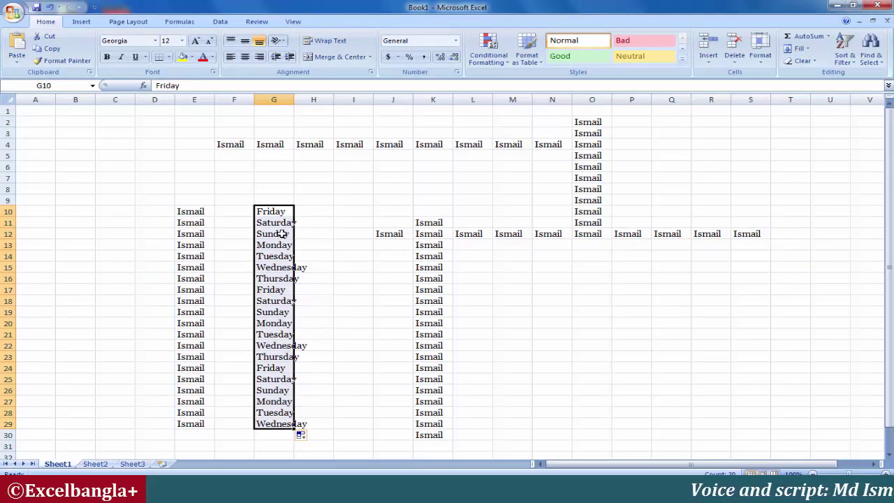
key("ctrl+z")
left_click(286, 245)
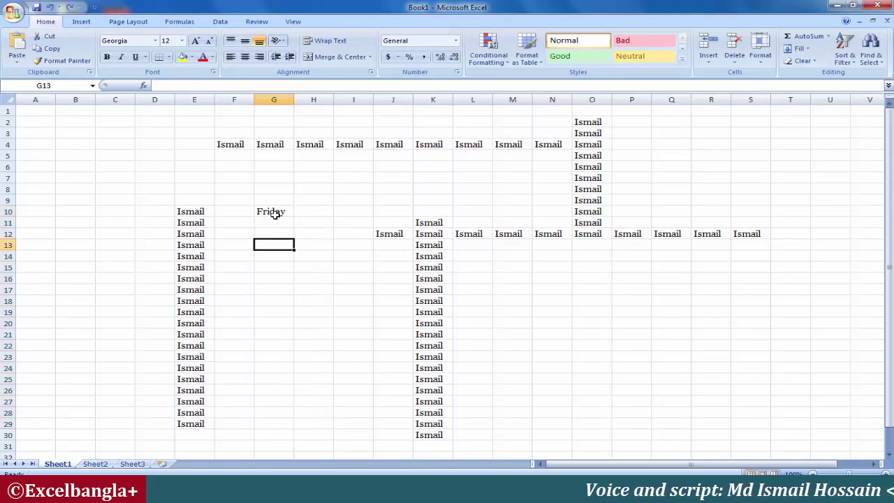
Copy Friday unchanged from G10 down through G30 with Ctrl+D.
left_click_drag(275, 213, 267, 435)
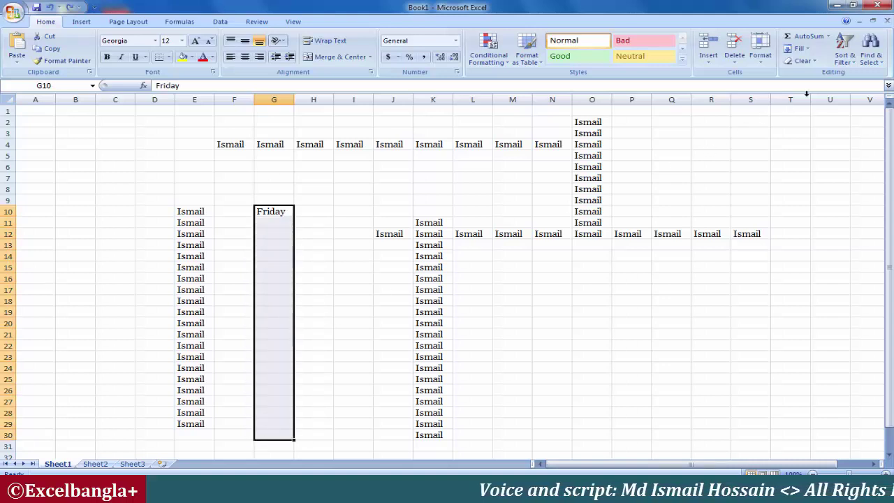
left_click(798, 49)
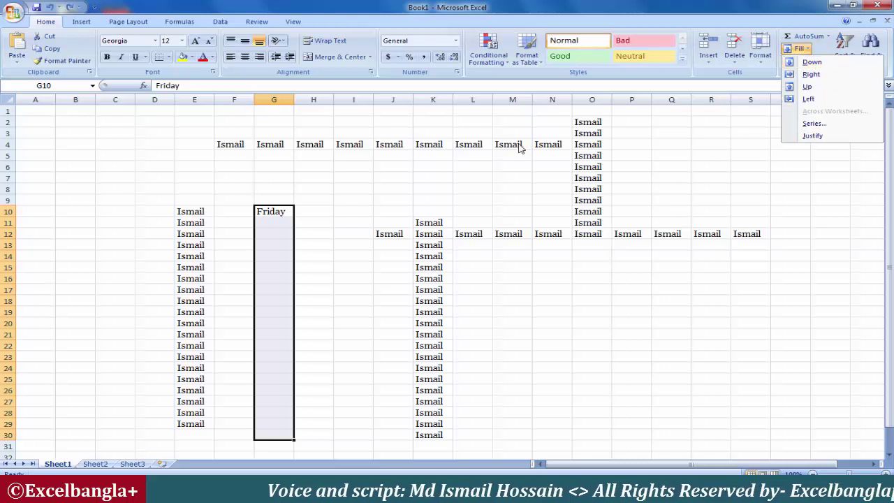
left_click(278, 212)
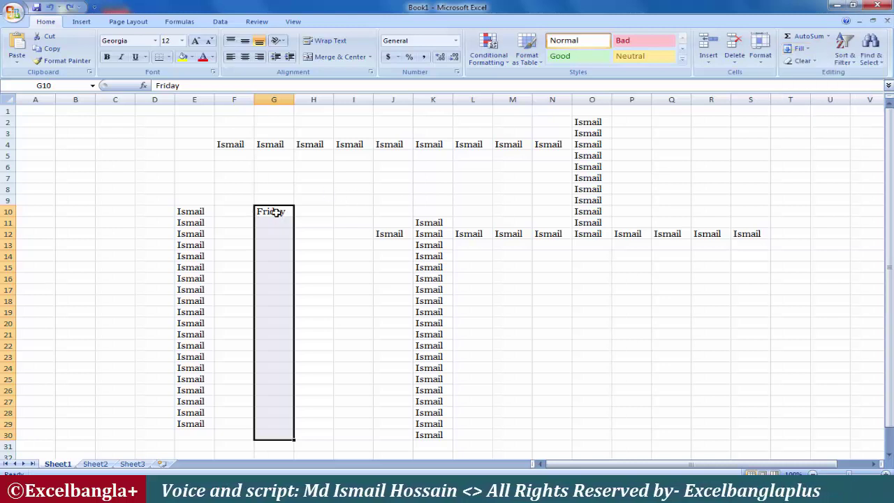
key("ctrl+d")
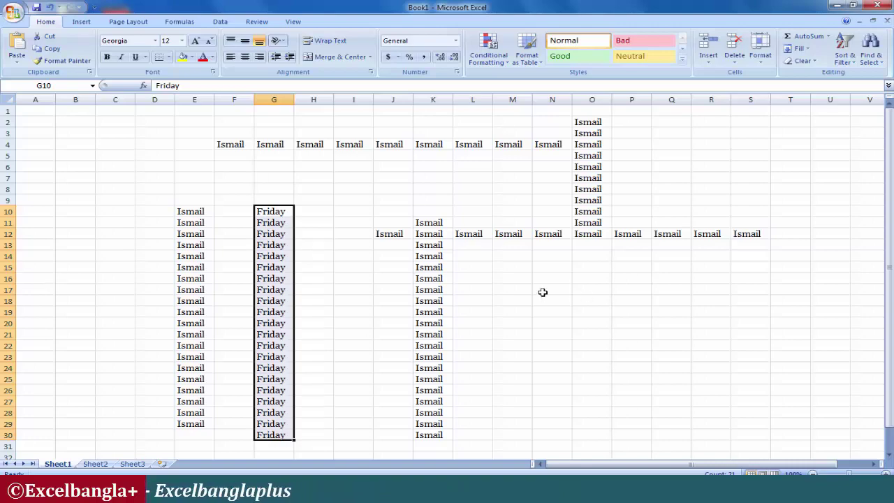
Enter Friday in cell M17.
left_click(517, 289)
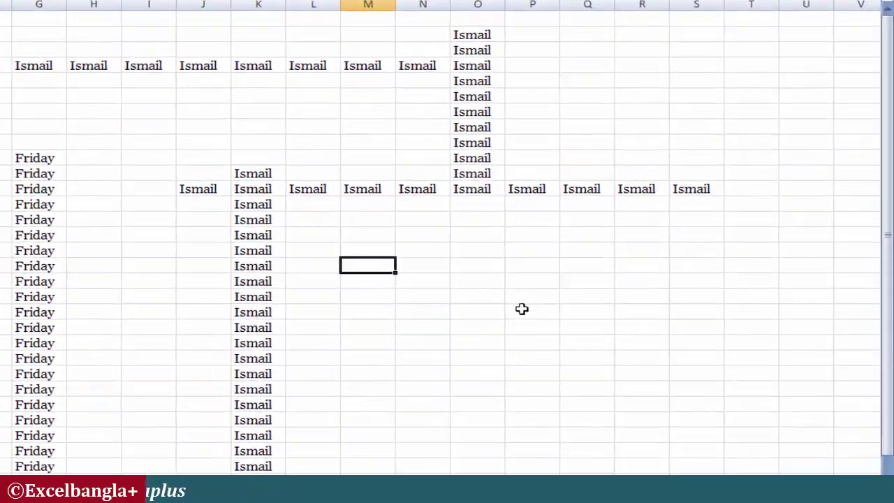
type("Friday")
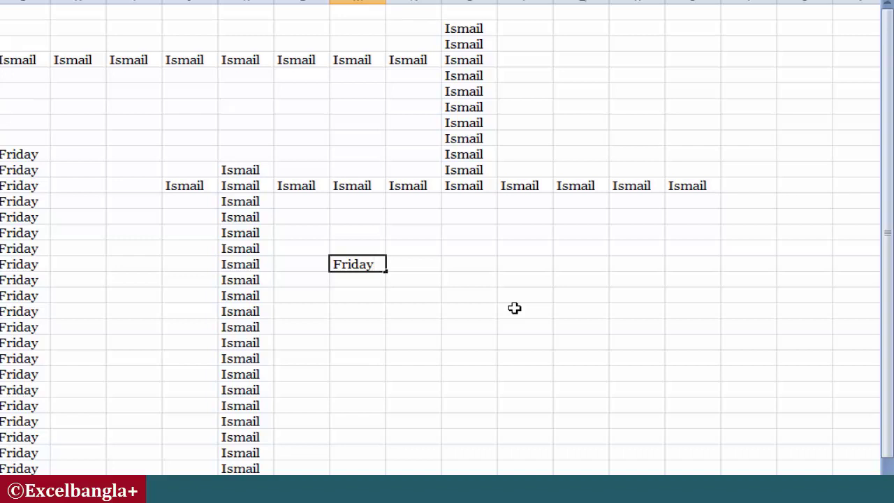
key("Return")
left_click(370, 264)
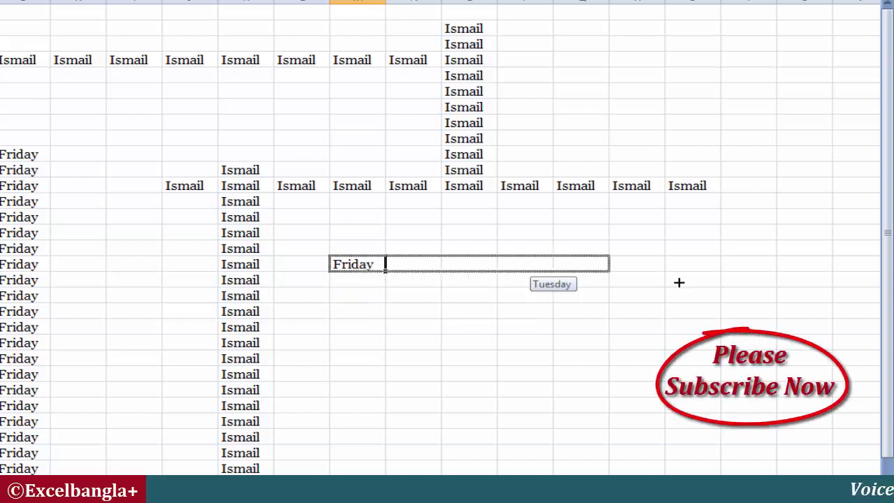
left_click_drag(825, 271, 825, 271)
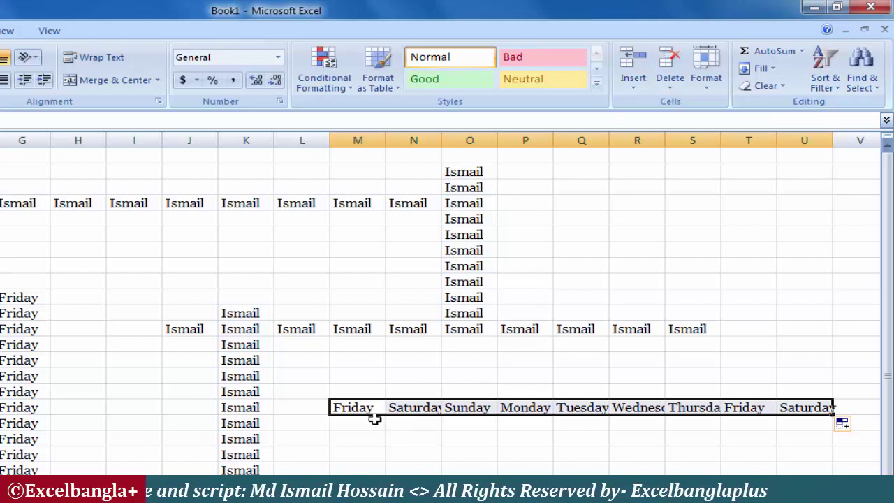
key("ctrl+z")
Fill Friday right from M17 to U17 as copies using Fill > Right.
left_click_drag(371, 406, 788, 407)
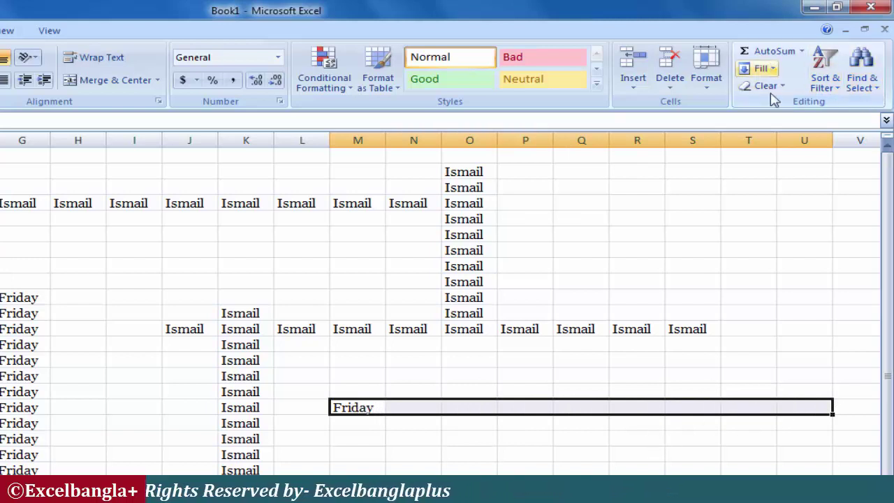
left_click(762, 68)
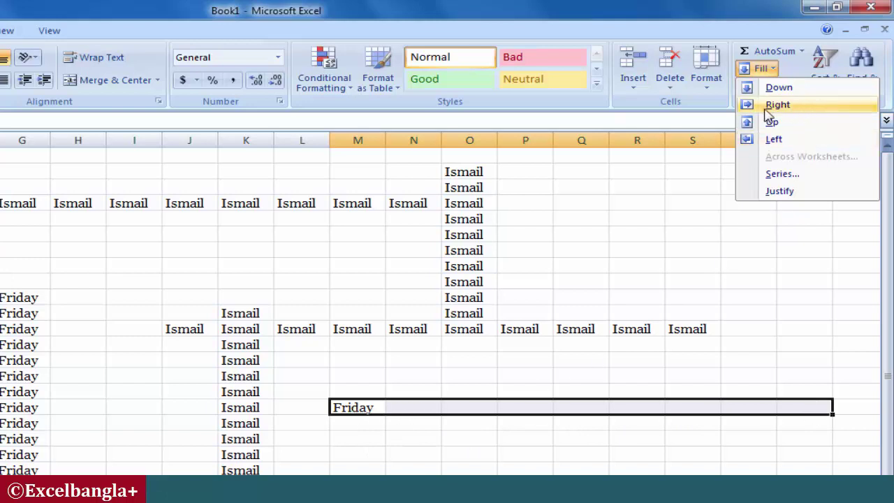
left_click(808, 117)
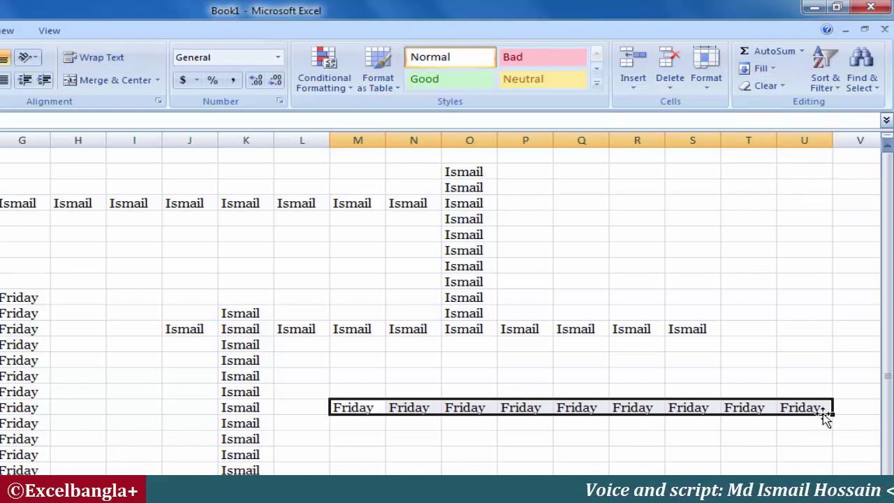
left_click(382, 408)
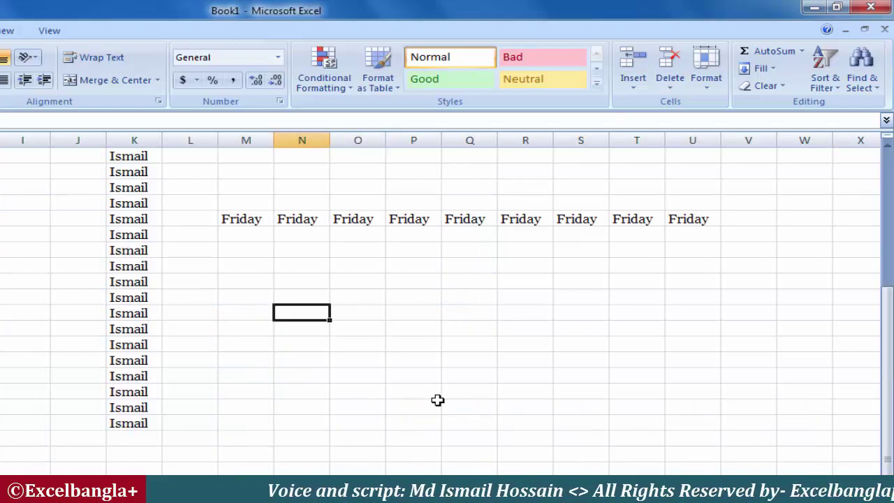
type("Janu")
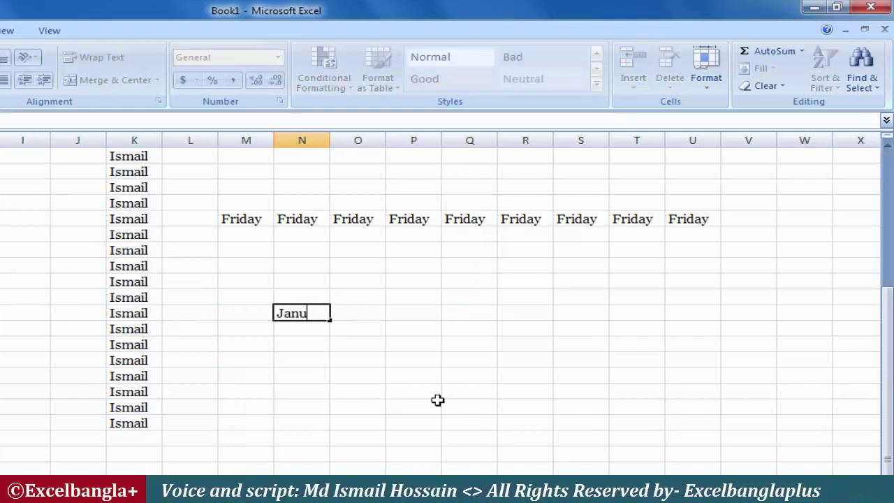
type("ary")
key("Return")
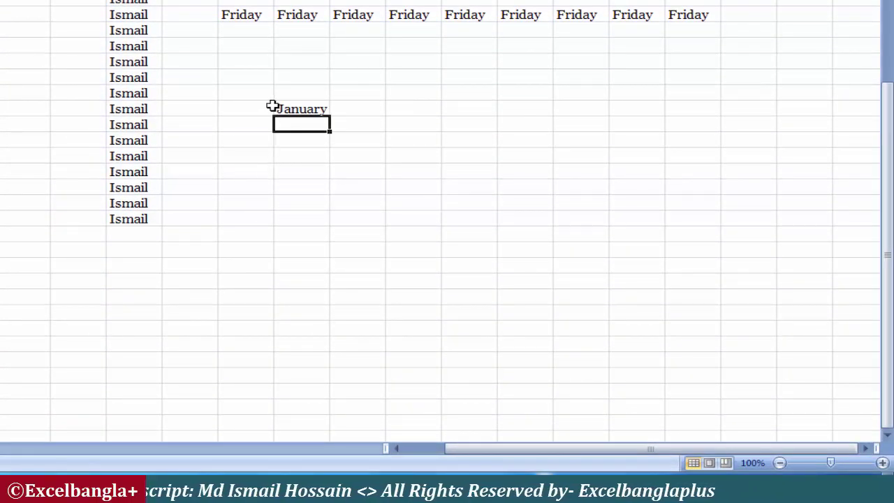
left_click(300, 108)
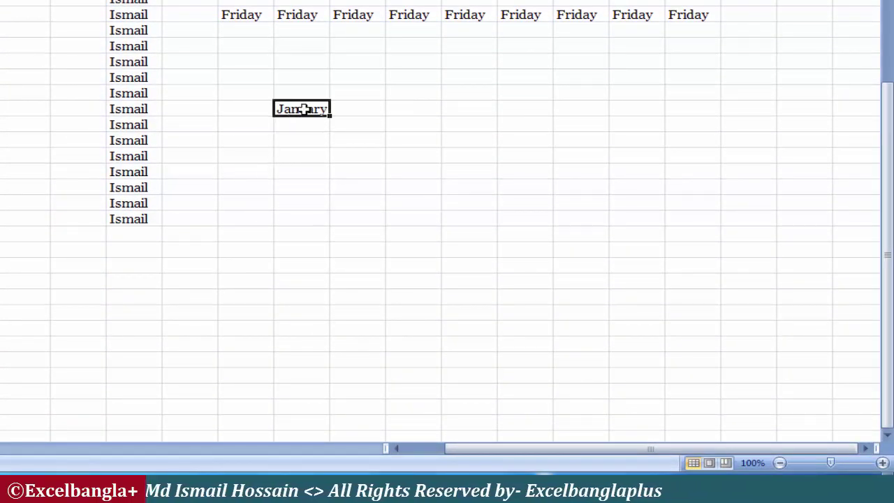
left_click(307, 376)
left_click_drag(303, 114, 305, 395)
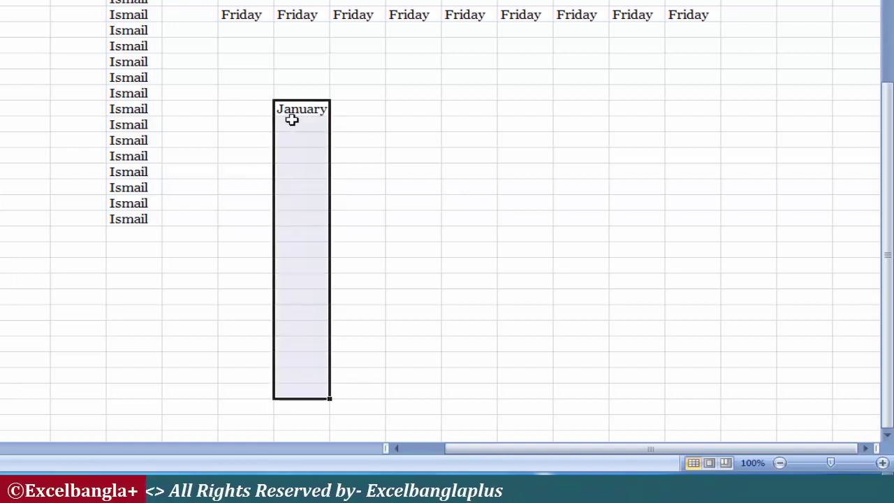
left_click(299, 121)
left_click(314, 104)
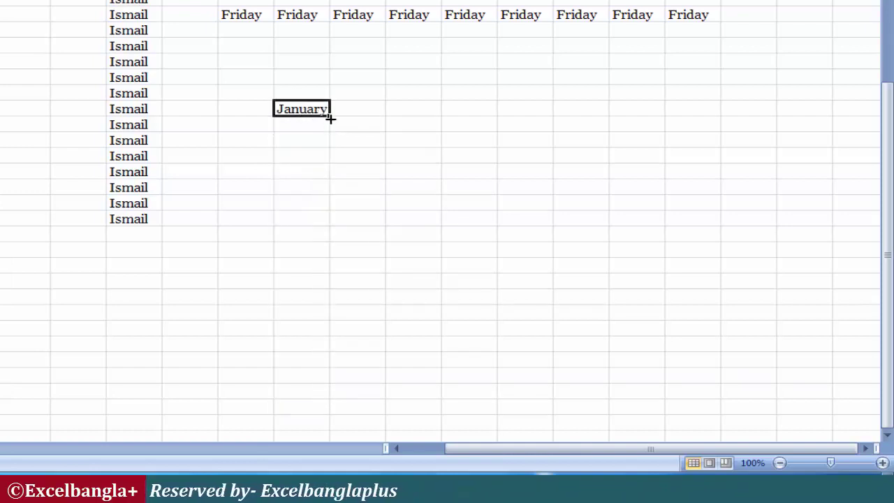
left_click_drag(330, 119, 335, 383)
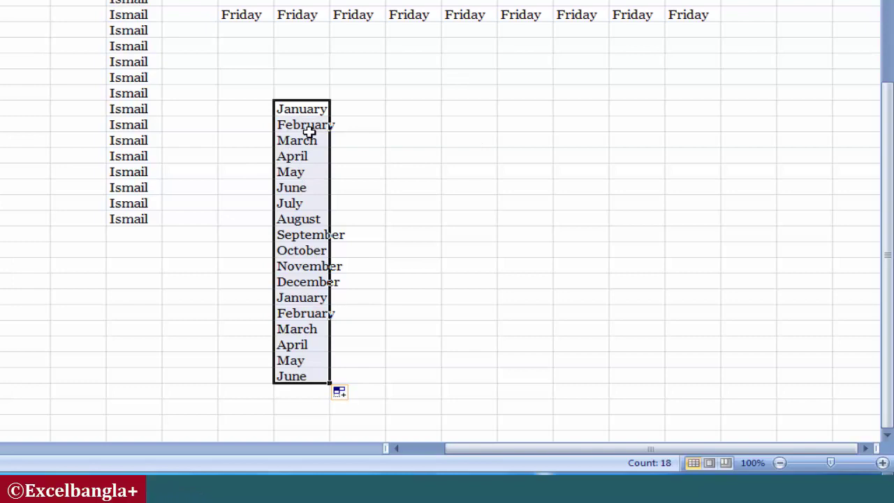
key("ctrl+z")
left_click_drag(309, 107, 301, 377)
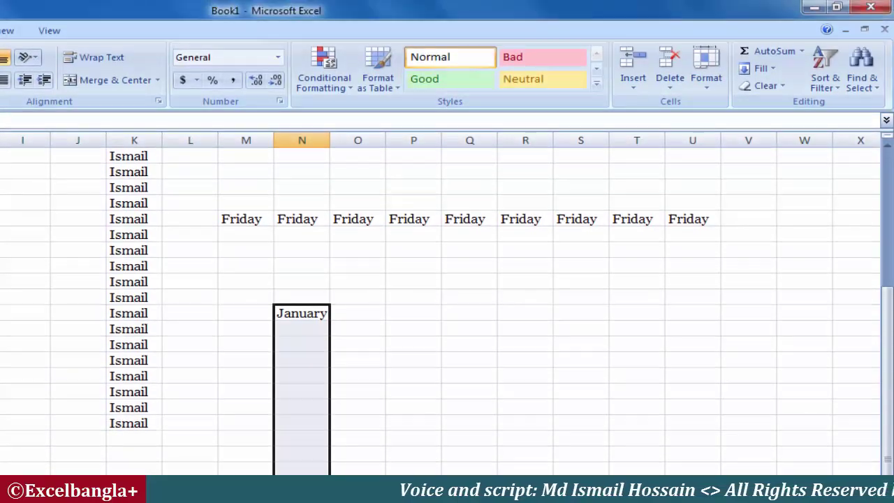
Fill January down from N23 to N40, then start entering 8/27/2018 in P23.
left_click(761, 69)
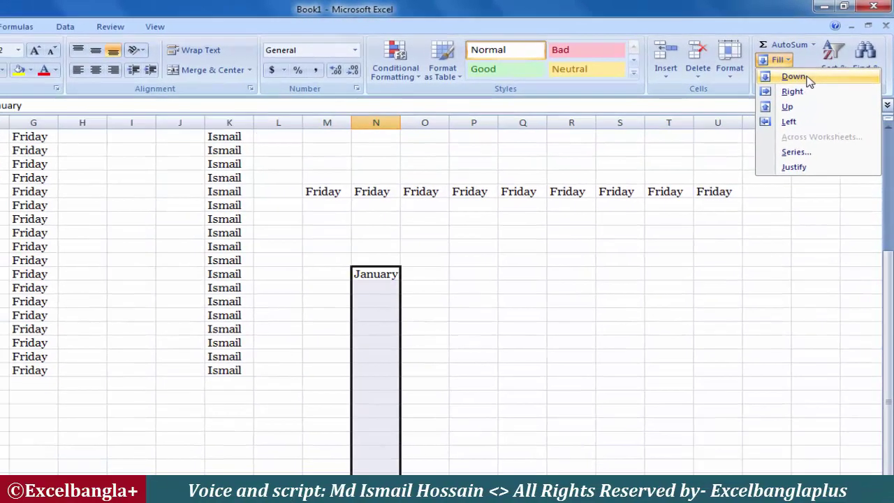
left_click(806, 78)
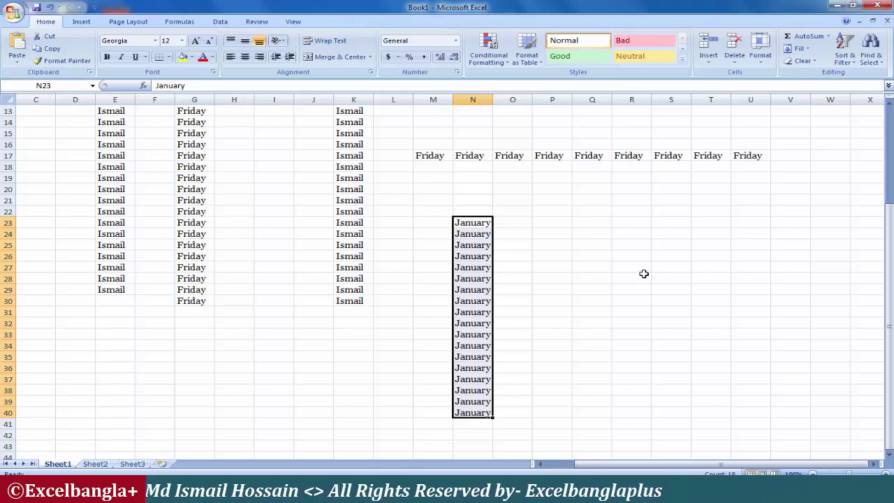
left_click(560, 222)
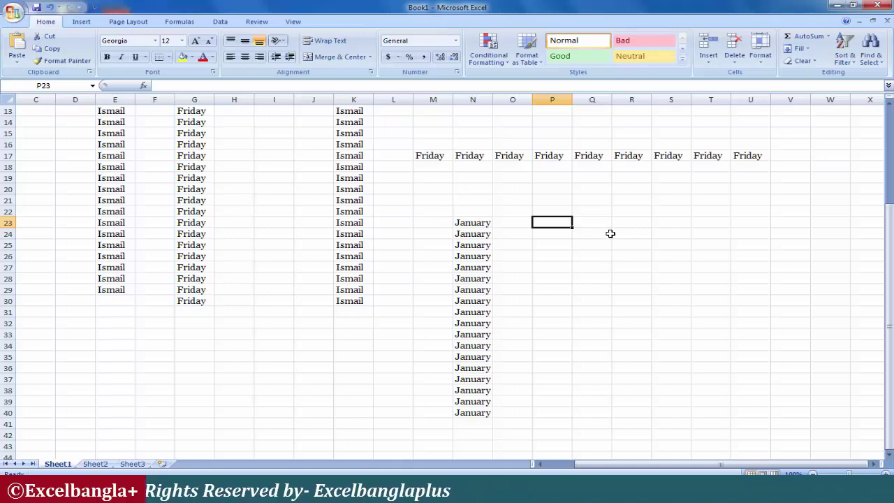
key("ctrl+semicolon")
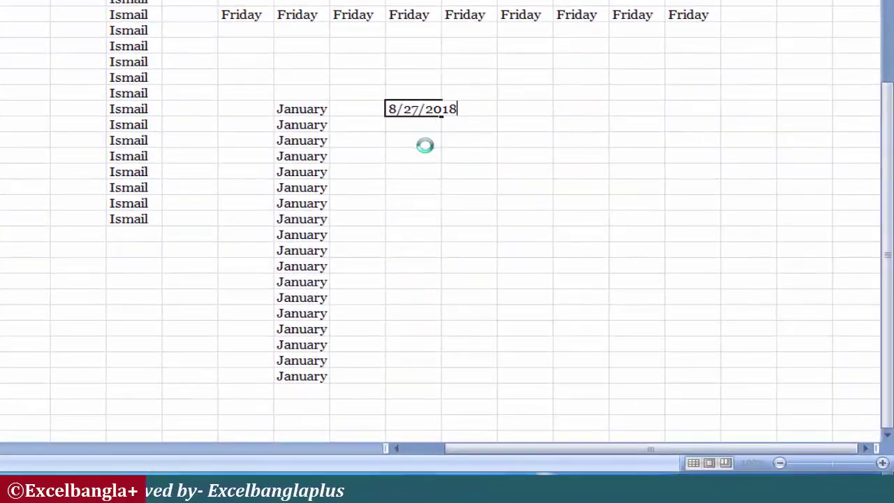
Commit 8/27/2018 in P23 and widen column P to fit the date.
key("Return")
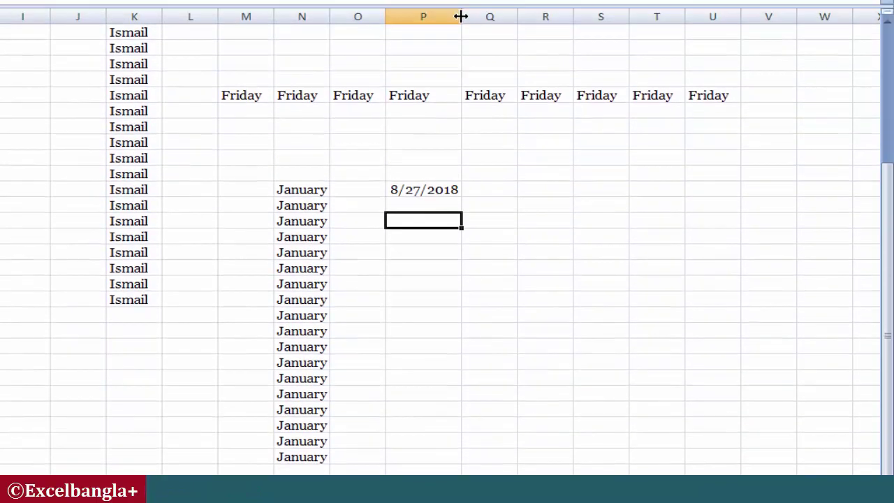
left_click_drag(461, 28, 478, 37)
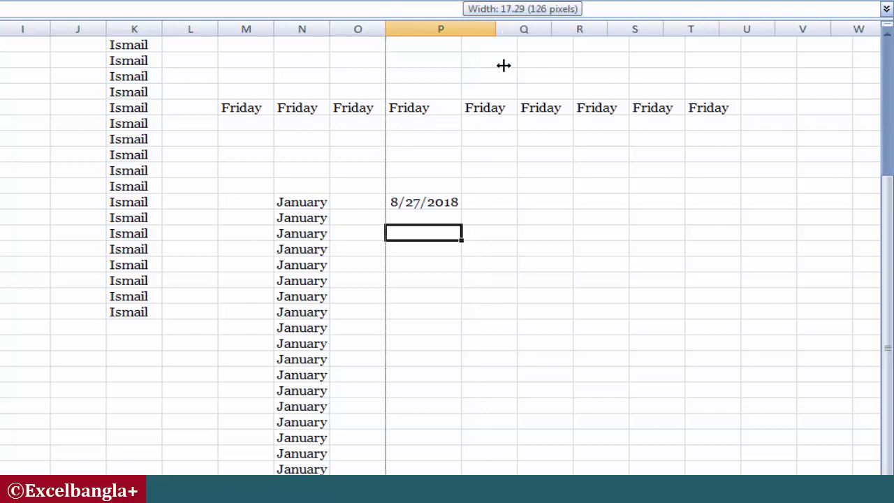
left_click_drag(504, 65, 504, 65)
Extend 8/27/2018 into a daily date series down to 9/13/2018 in P40.
left_click(444, 196)
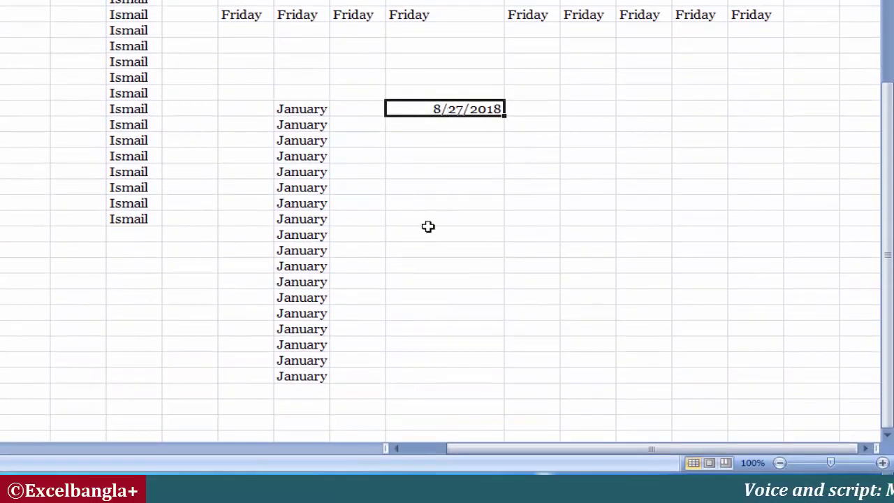
left_click_drag(428, 226, 519, 360)
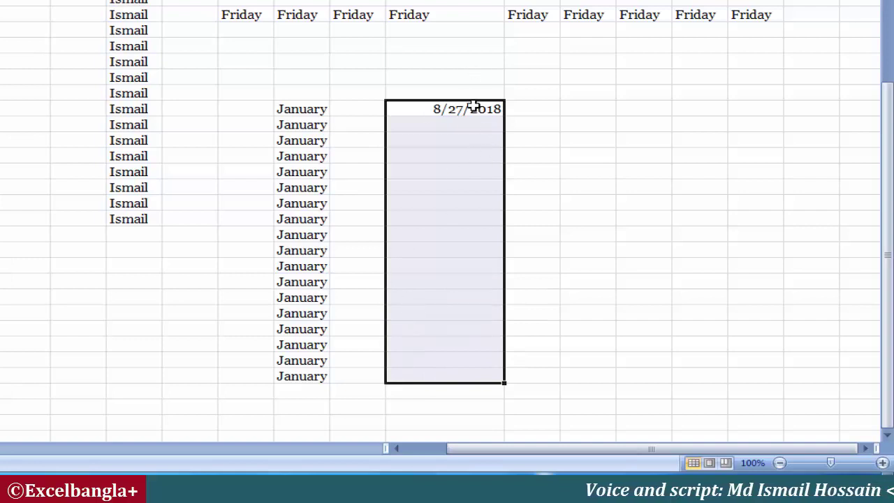
left_click(502, 111)
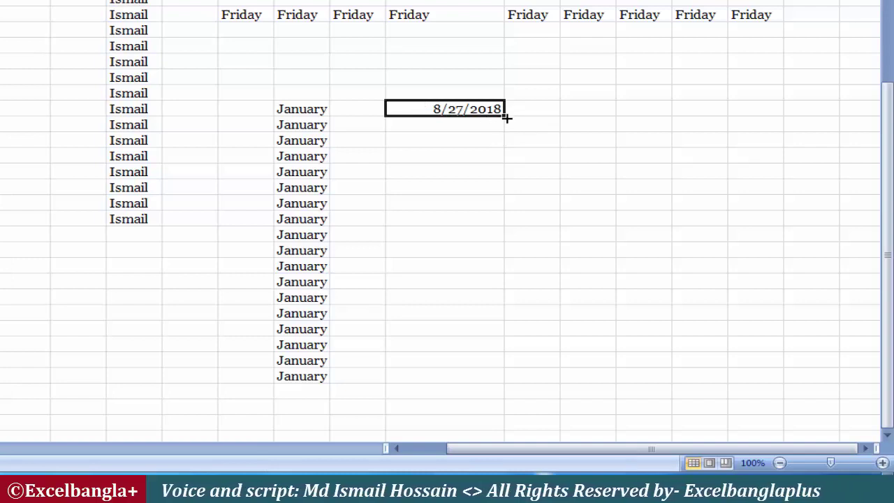
left_click_drag(510, 135, 519, 311)
left_click(412, 109)
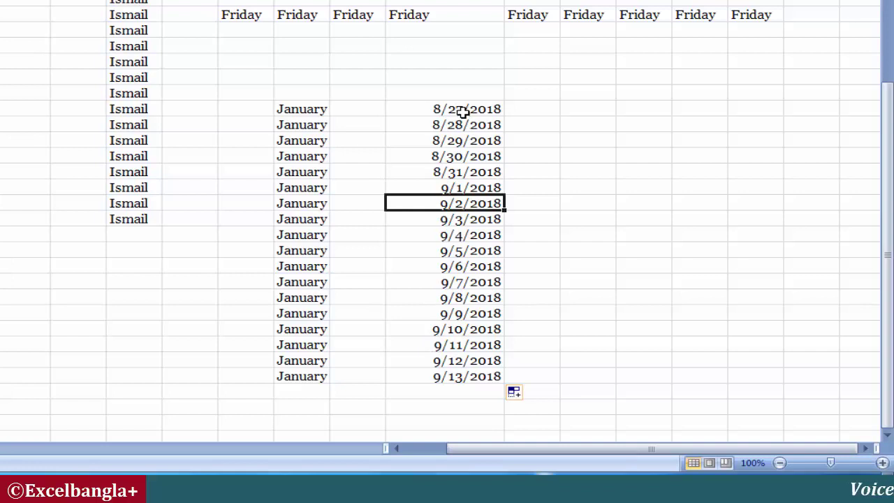
left_click_drag(468, 124, 440, 377)
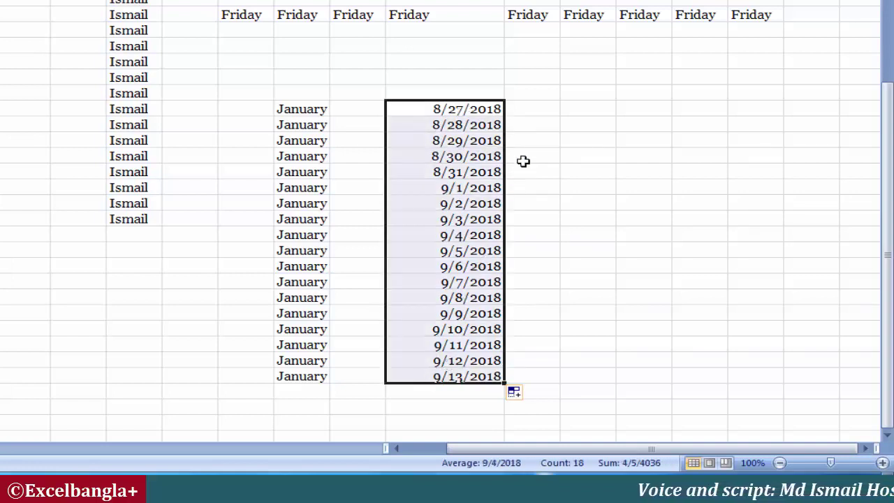
Undo the date series and copy 8/27/2018 from P23 down to P40 with Ctrl+D.
key("ctrl+z")
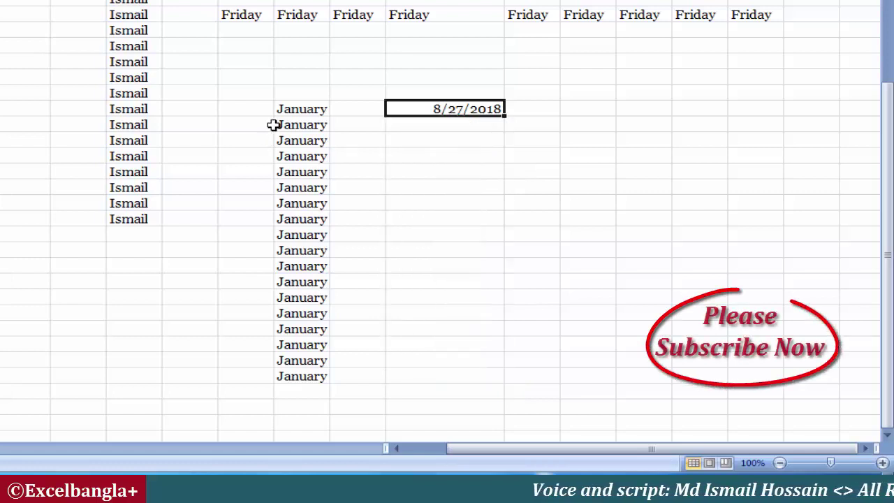
left_click_drag(291, 112, 301, 156)
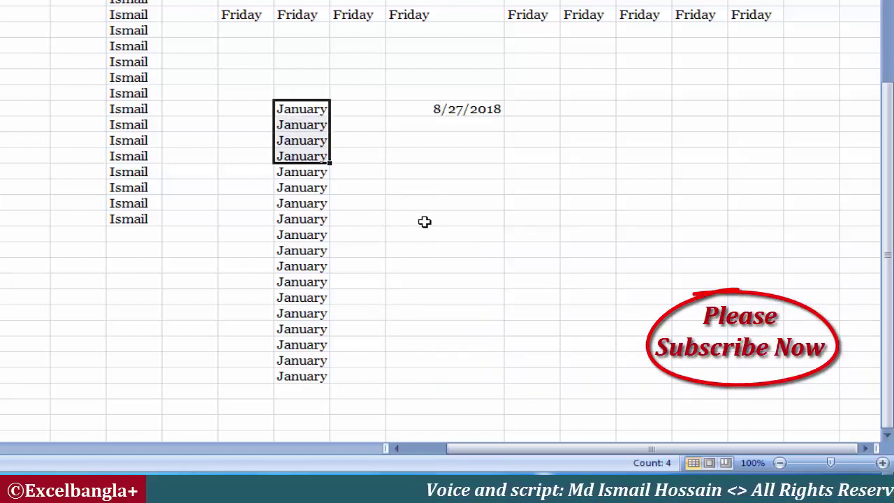
left_click_drag(447, 109, 435, 371)
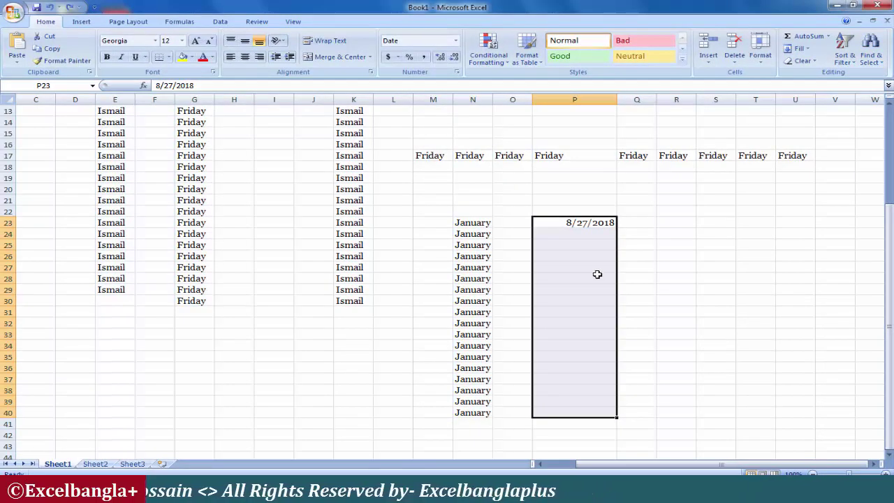
key("ctrl+d")
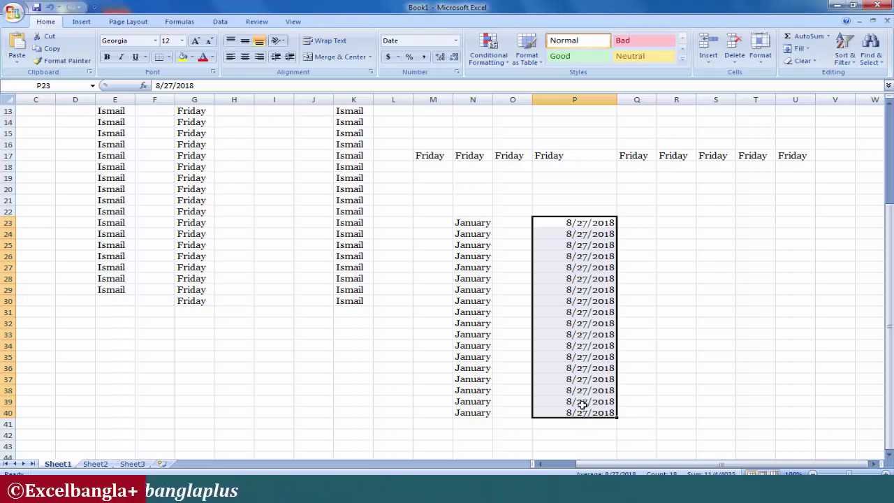
left_click(663, 283)
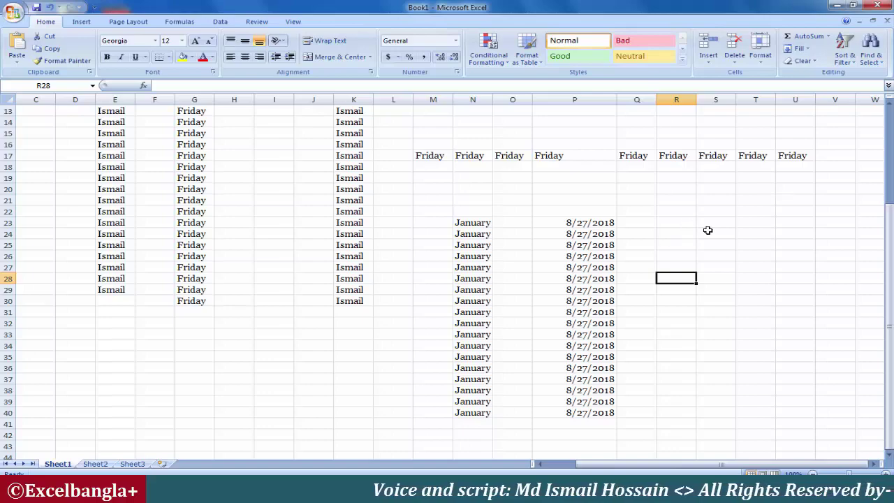
Enter 8/27/2018 in R23 and drag it into a daily series through 9/13/2018.
key("Up")
key("Up")
key("Up")
key("Up")
key("Up")
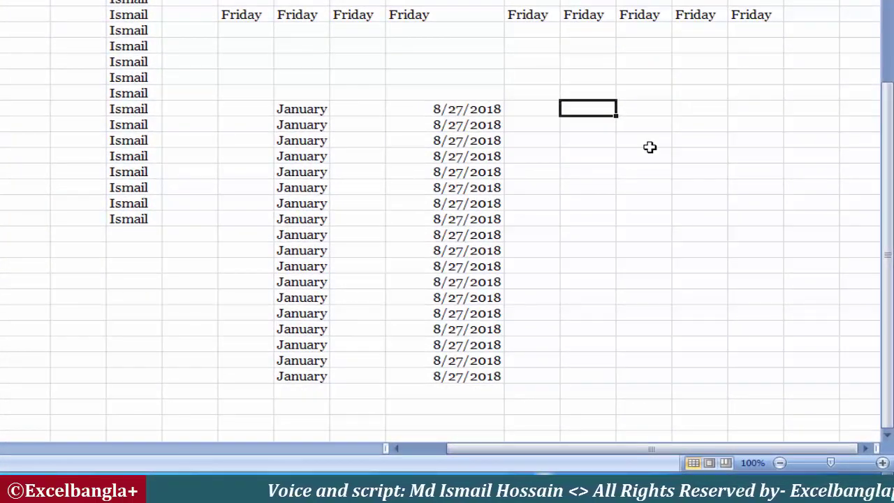
key("ctrl+semicolon")
left_click(594, 139)
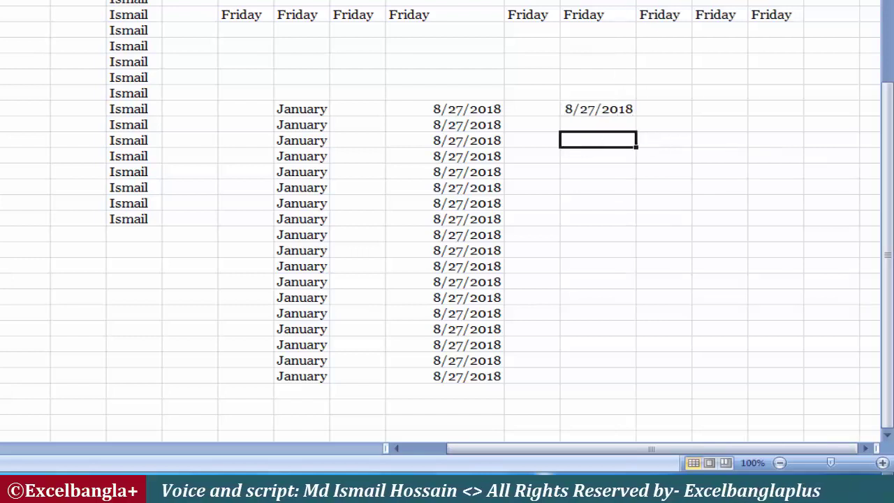
left_click(629, 114)
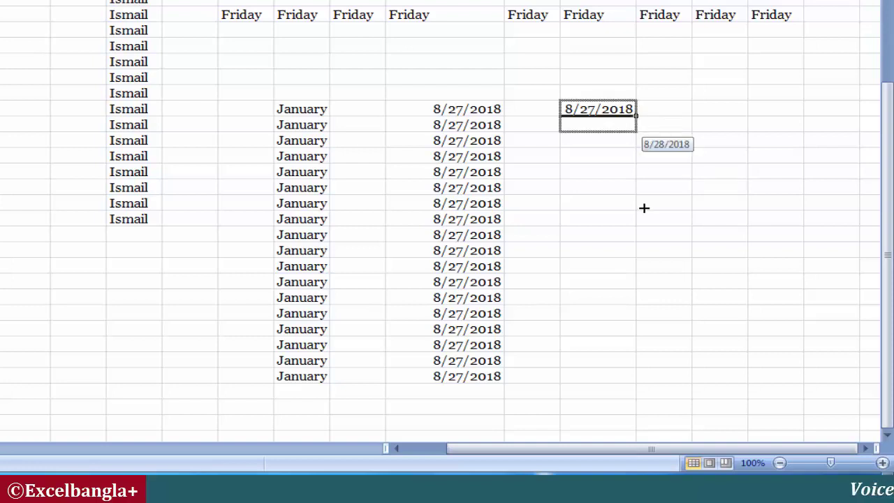
left_click_drag(644, 207, 637, 367)
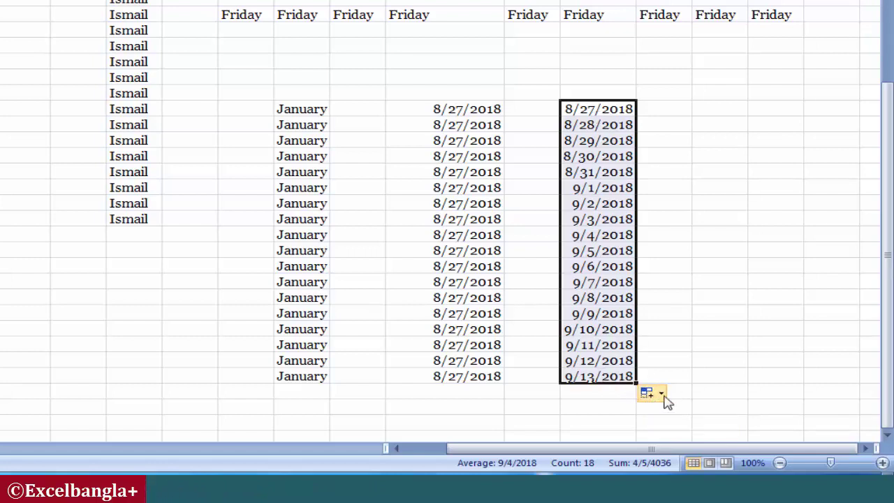
Switch the column R fill to Copy Cells through Auto Fill Options.
left_click(659, 395)
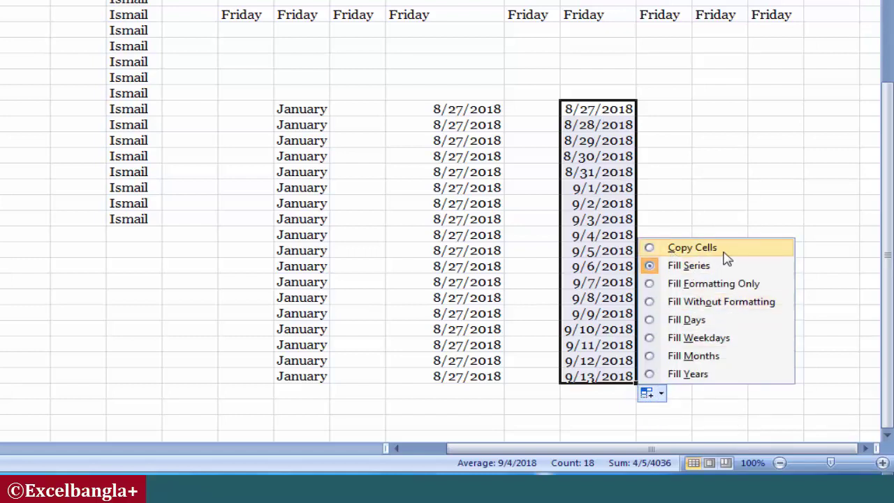
left_click(653, 248)
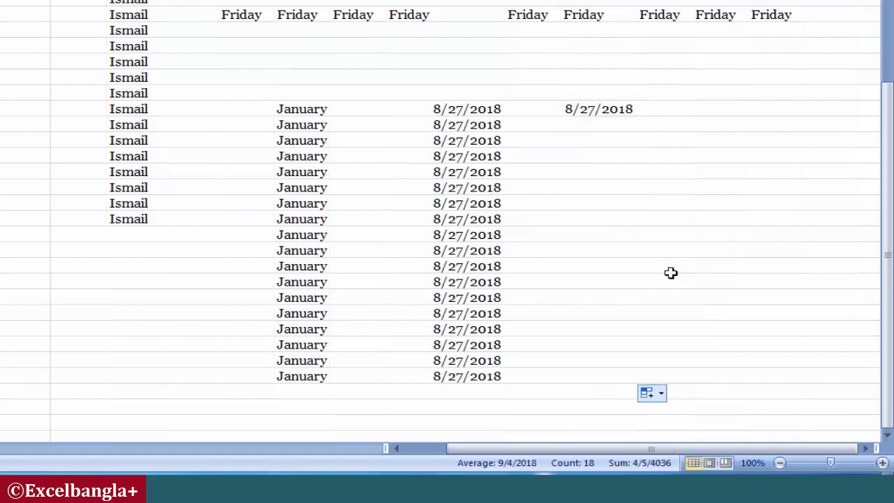